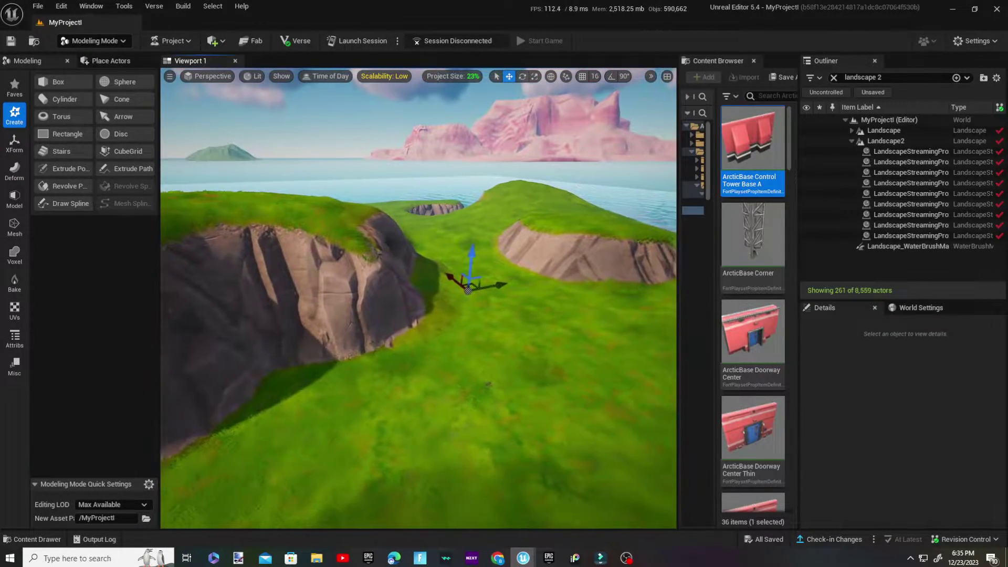
Step: Switch to Landscape mode for Landscape2 and set the Sculpt tool's strength to 1.0
right_drag(336, 236, 317, 236)
click(120, 48)
click(79, 61)
right_drag(418, 298, 494, 295)
click(104, 41)
click(94, 80)
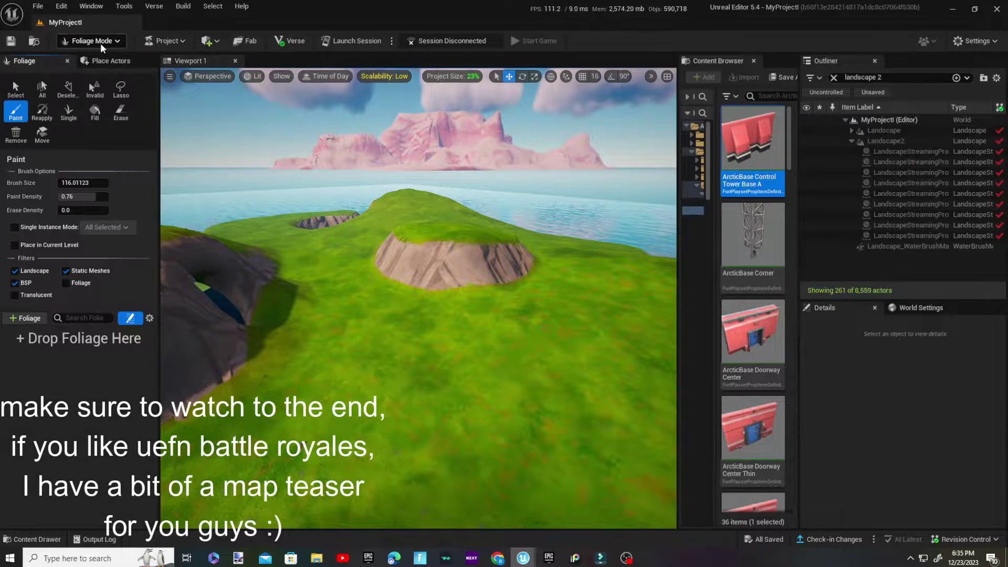
click(100, 42)
click(100, 68)
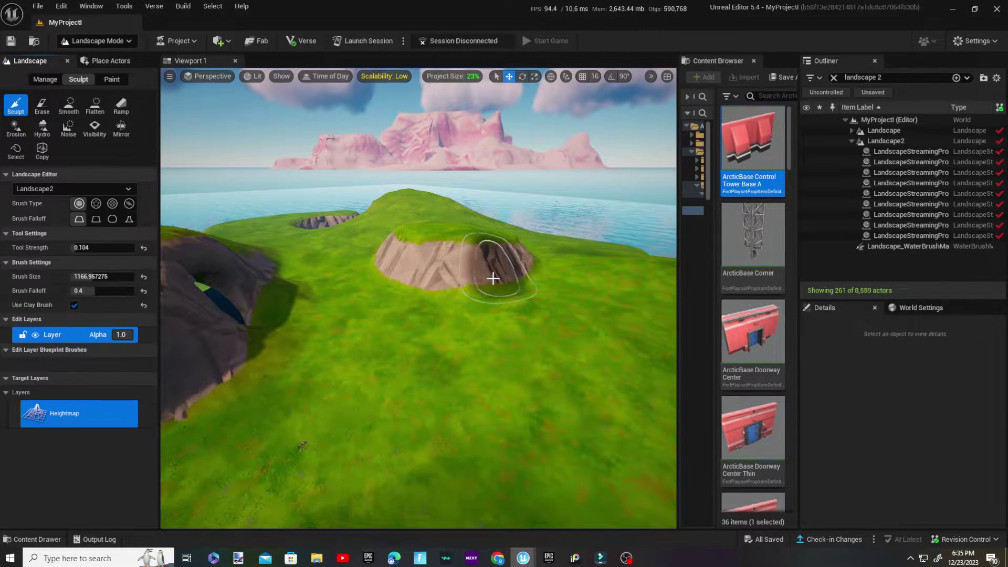
click(101, 248)
text(1.0)
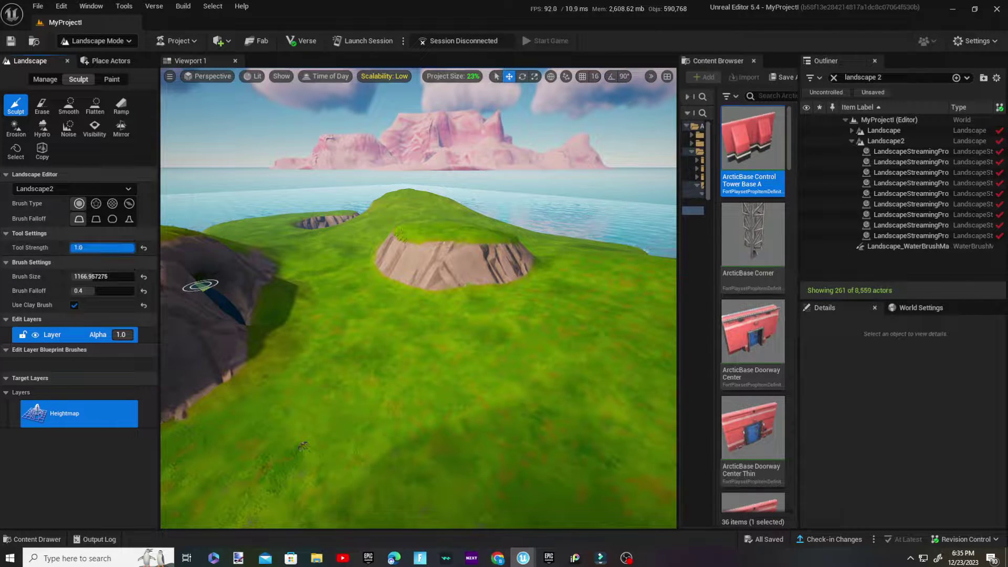
Step: Set the sculpt brush size to about 1610 and raise the terrain around the existing mound into a large rocky hill
drag(103, 276, 110, 276)
mouse_move(418, 290)
right_down()
mouse_move(428, 236)
mouse_move(446, 358)
mouse_move(430, 378)
mouse_move(471, 376)
right_up()
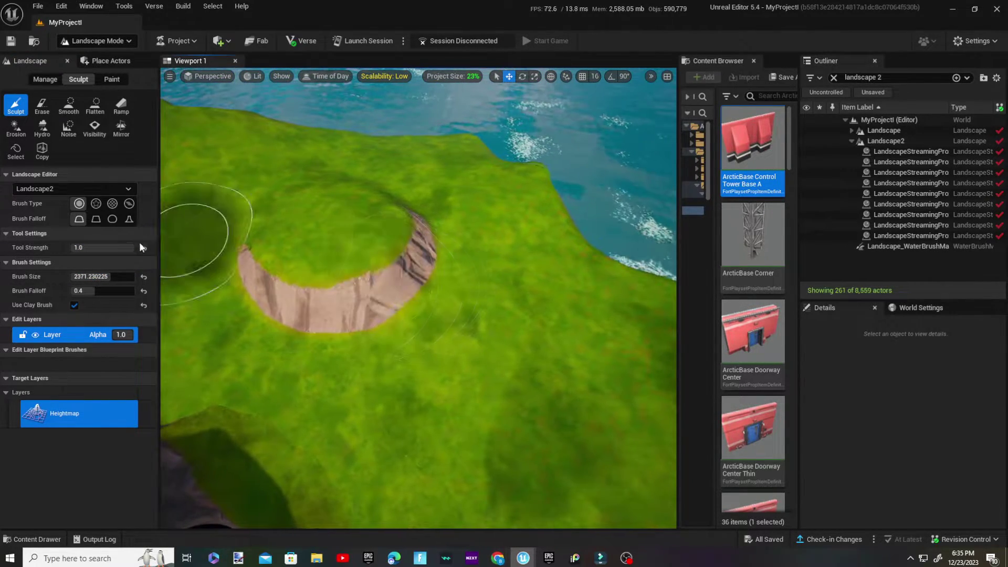
drag(111, 277, 100, 277)
mouse_move(383, 210)
right_down()
mouse_move(368, 231)
mouse_move(385, 223)
mouse_move(383, 209)
right_up()
mouse_move(383, 210)
mouse_down()
mouse_move(435, 222)
mouse_move(374, 225)
mouse_move(399, 217)
mouse_up()
mouse_move(399, 216)
right_down()
mouse_move(399, 315)
mouse_move(373, 252)
mouse_move(446, 273)
right_up()
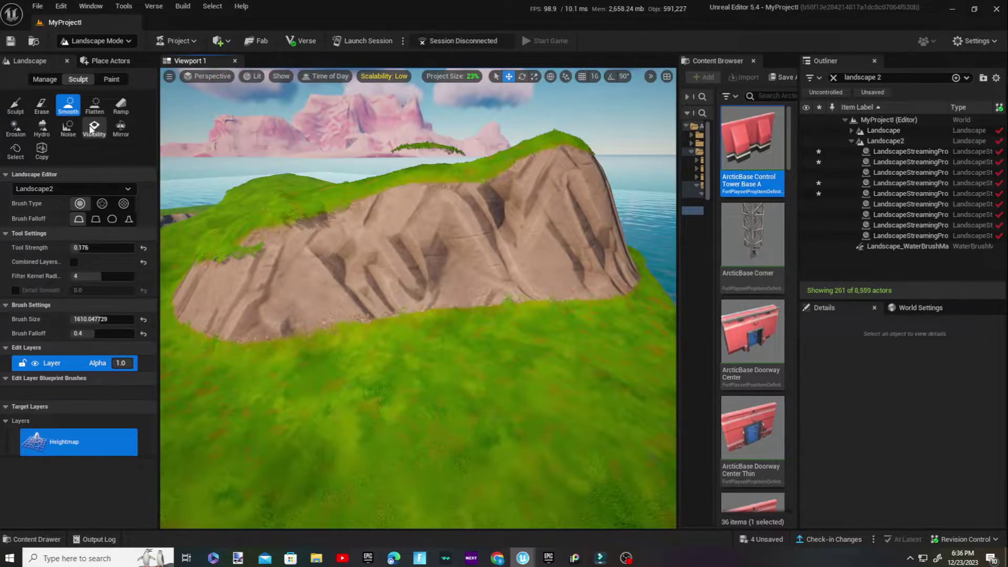
Step: Choose the landscape Visibility tool and set its brush size to about 206 and brush falloff to 0.0
click(94, 128)
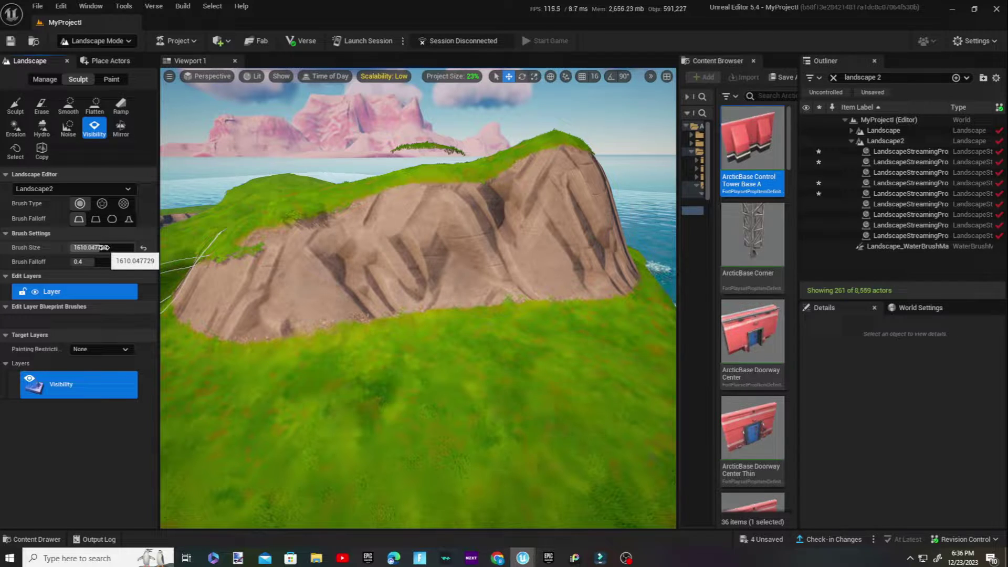
drag(97, 248, 70, 261)
scroll(420, 262, up, 5)
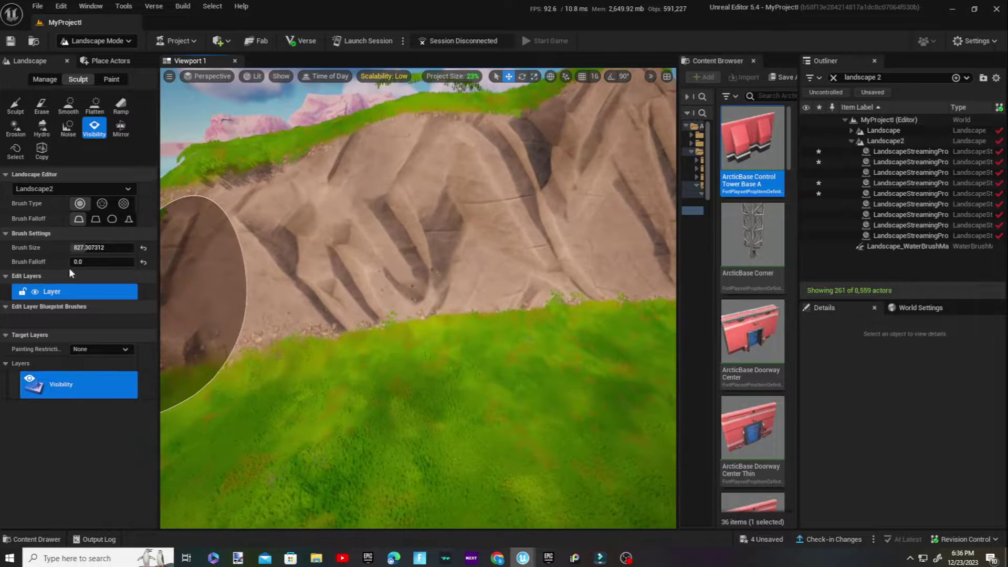
drag(93, 248, 78, 247)
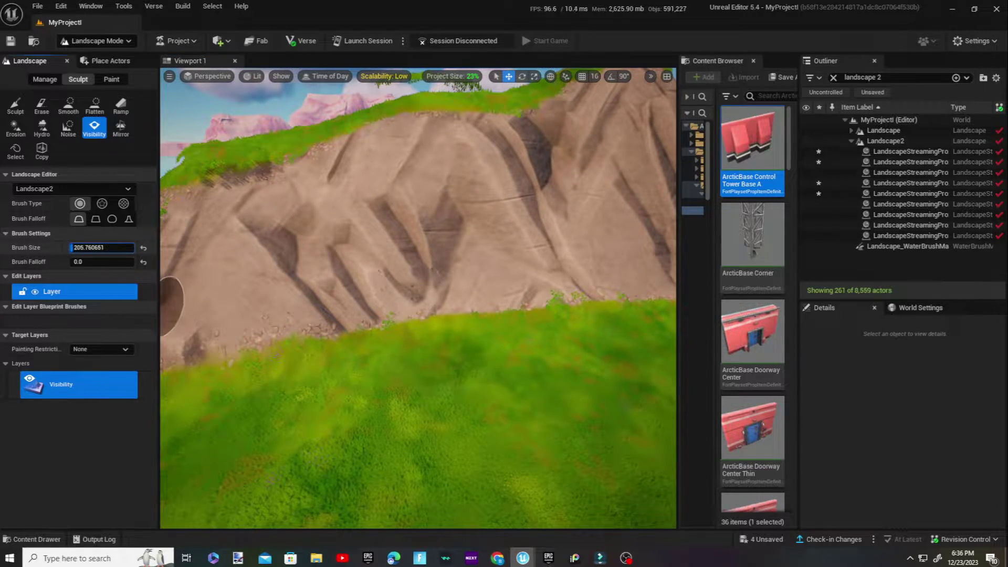
Step: Cut a cave-sized opening through the base of the hill's rock face with the Visibility brush
mouse_move(169, 306)
right_down()
mouse_move(220, 320)
mouse_move(189, 310)
right_up()
key(w)
key(s)
right_drag(514, 326, 536, 305)
click(405, 347)
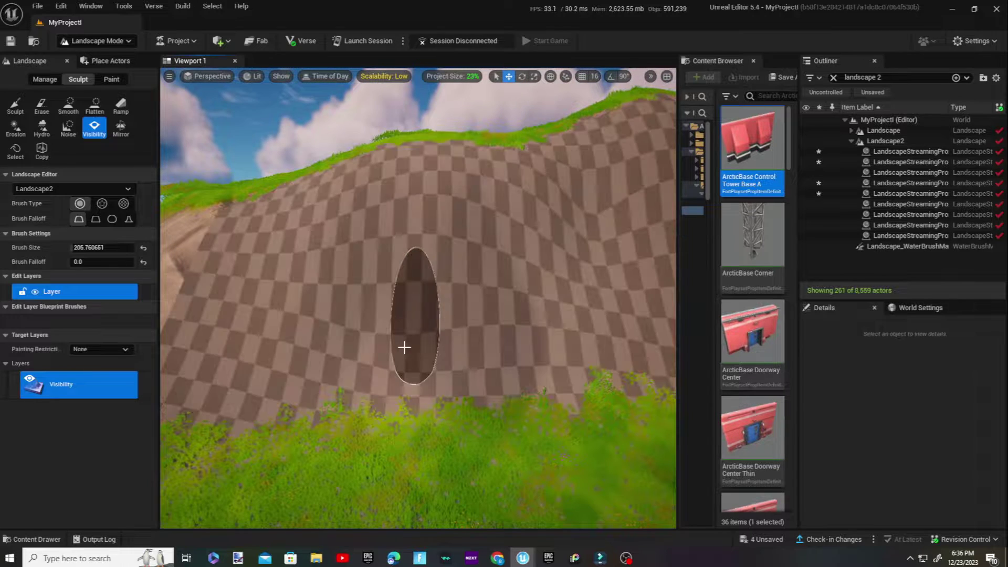
drag(405, 347, 427, 339)
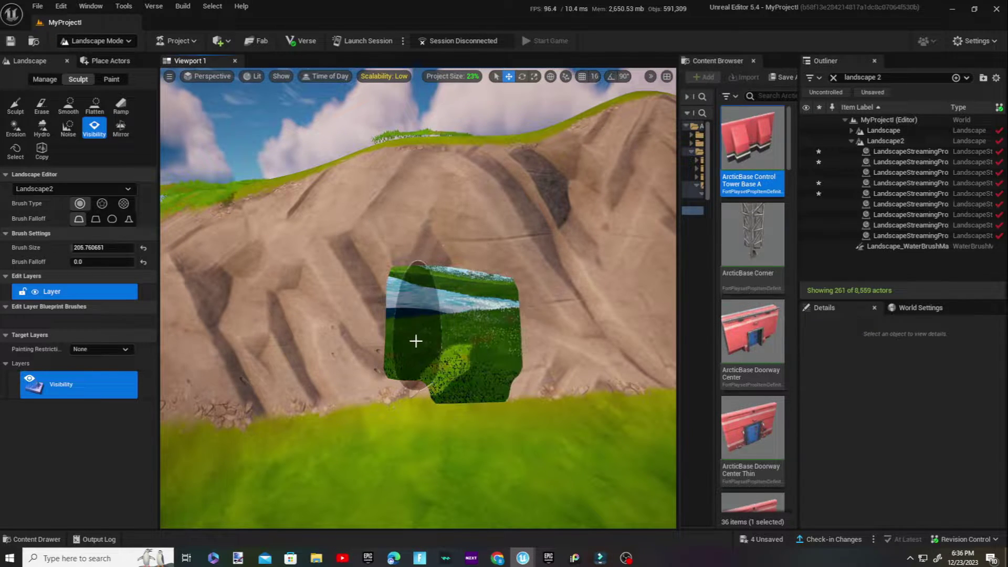
Step: Switch to Modeling mode and start a torus, giving it the grass-and-rock landscape material found by searching for "ch2"
click(98, 40)
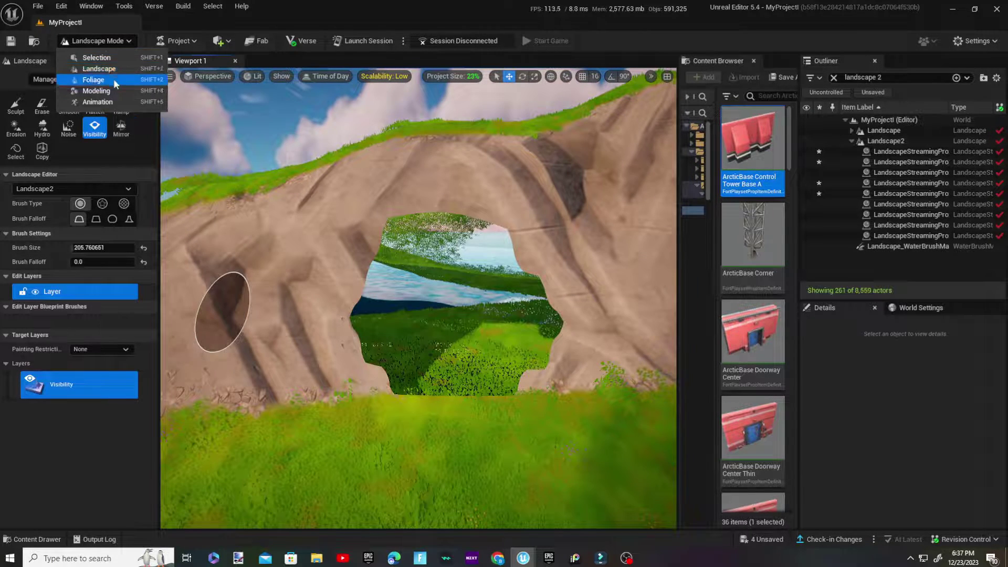
click(105, 88)
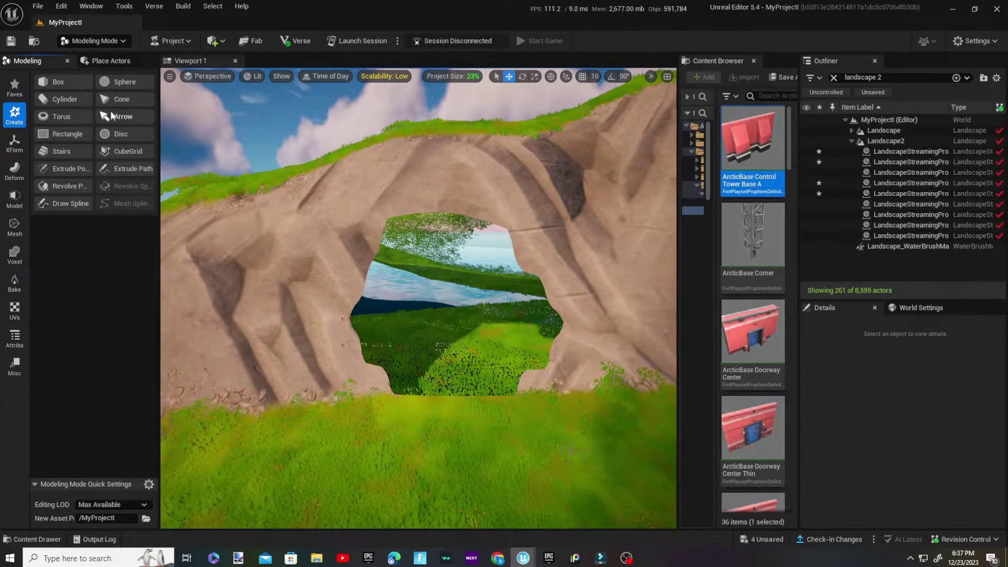
key(w)
right_drag(399, 252, 420, 263)
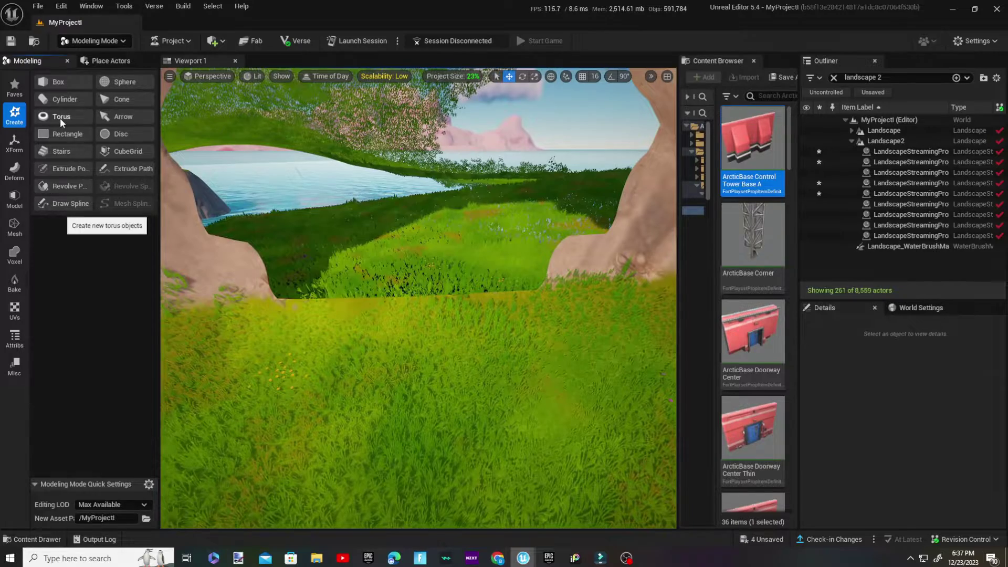
click(60, 118)
click(130, 289)
text(ch2)
click(188, 164)
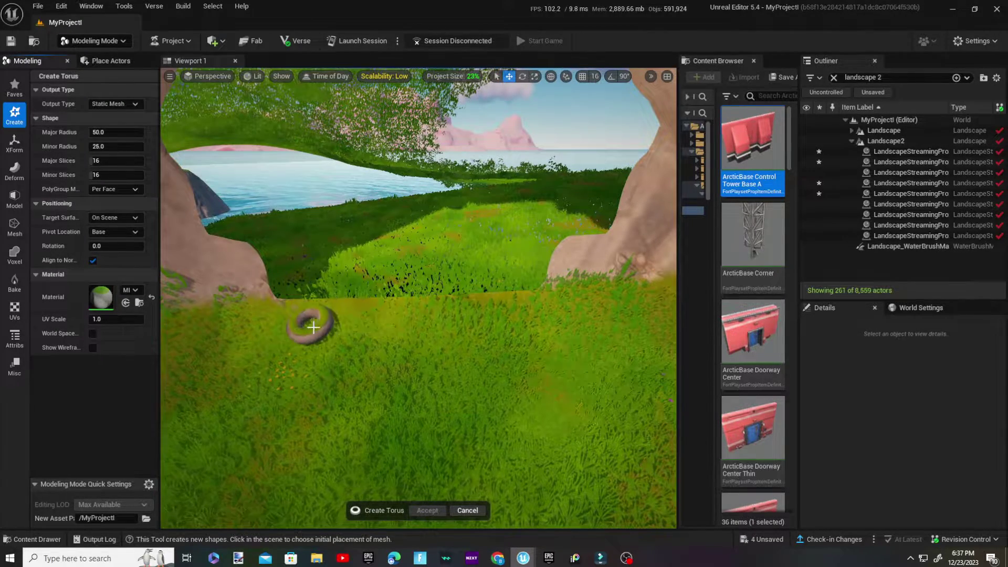
Step: Place the torus on the grass in front of the opening, enlarge the viewport, and accept the shape
right_drag(311, 327, 304, 336)
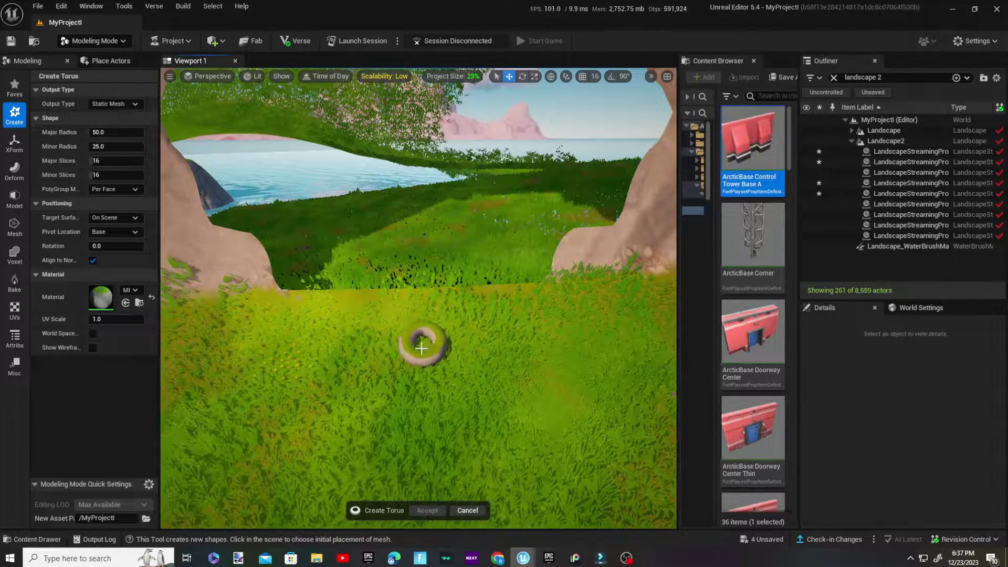
click(408, 355)
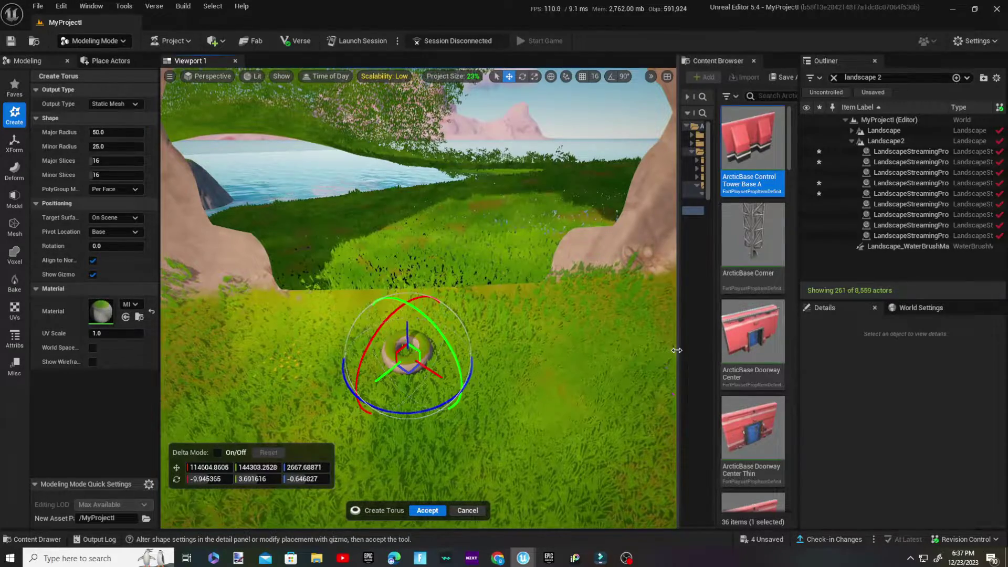
drag(677, 350, 797, 351)
right_drag(619, 339, 583, 341)
key(w)
key(s)
click(484, 509)
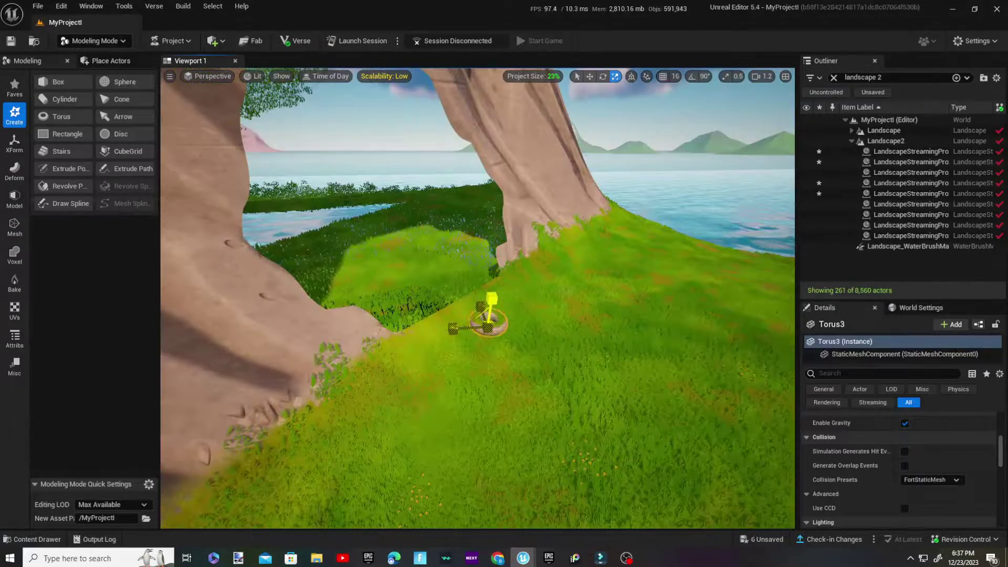
Step: Scale the torus up, stand it upright, and fit it into the opening so it covers the jagged edge
drag(492, 298, 493, 257)
key(s)
scroll(450, 371, up, 3)
mouse_move(450, 372)
right_down()
mouse_move(436, 404)
mouse_move(457, 380)
mouse_move(450, 372)
right_up()
key(w)
drag(442, 342, 434, 364)
right_drag(559, 349, 546, 368)
key(w)
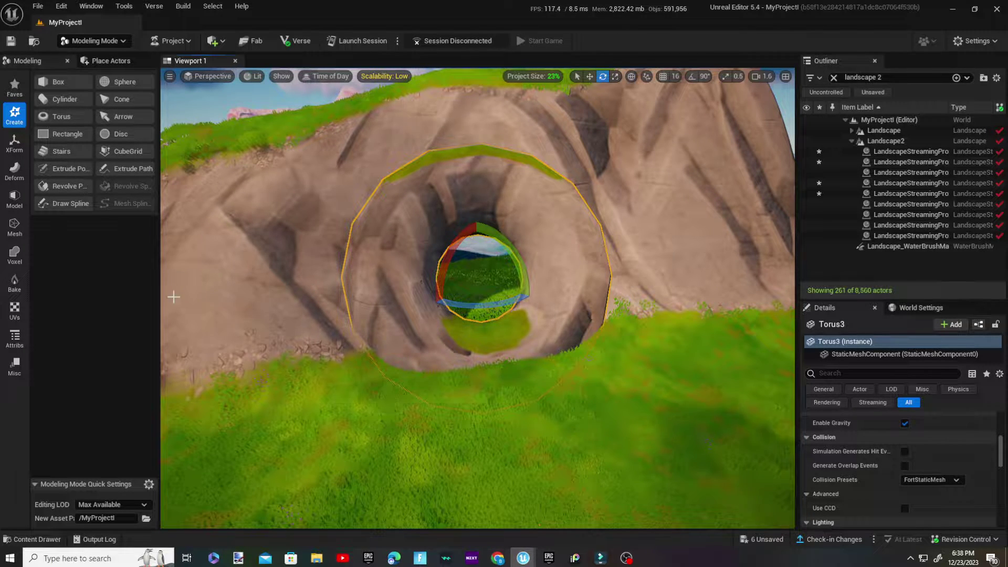
Step: Open the torus in Dynamic Sculpt and set the brush type to Move with a size of 0.2
click(21, 168)
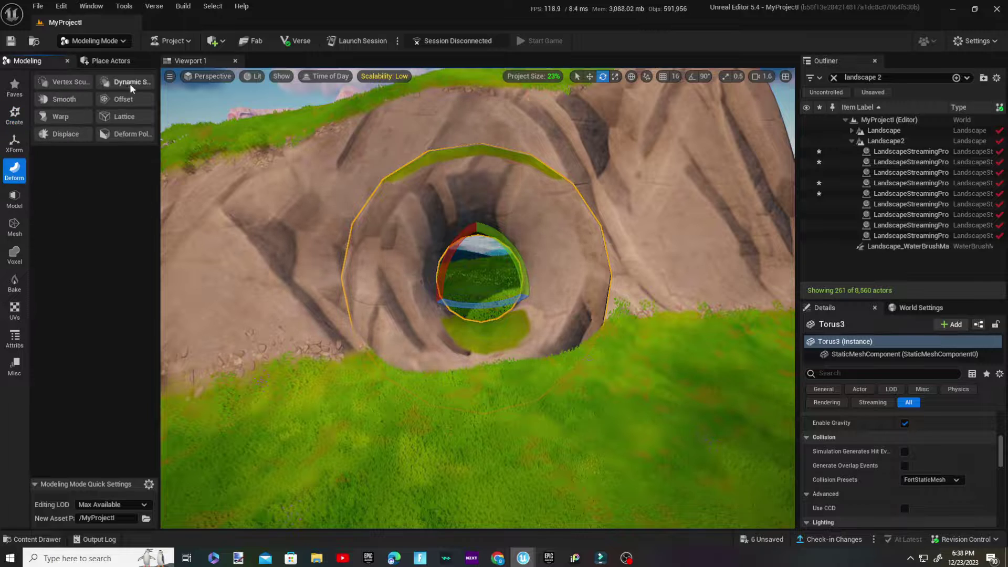
drag(160, 107, 219, 107)
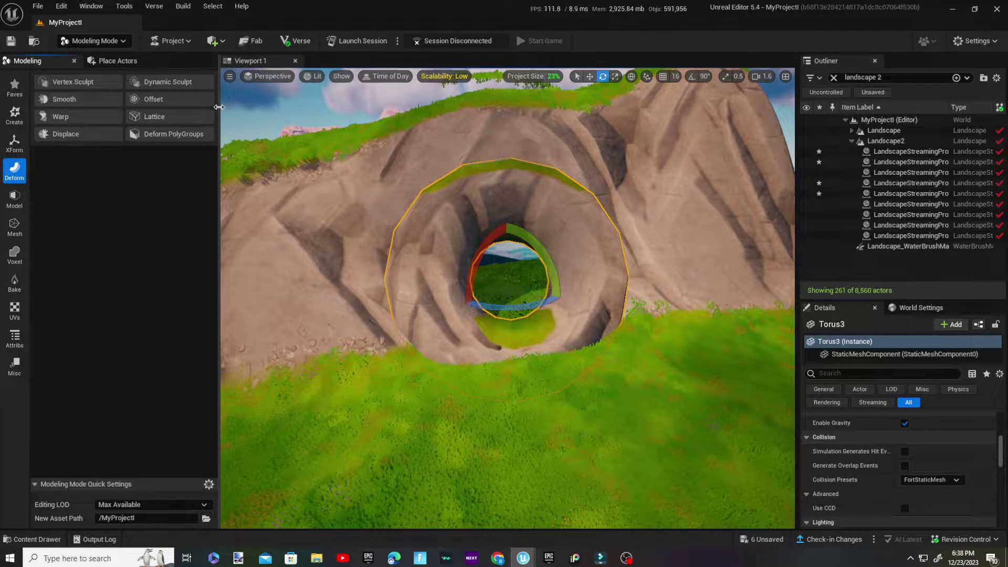
click(172, 83)
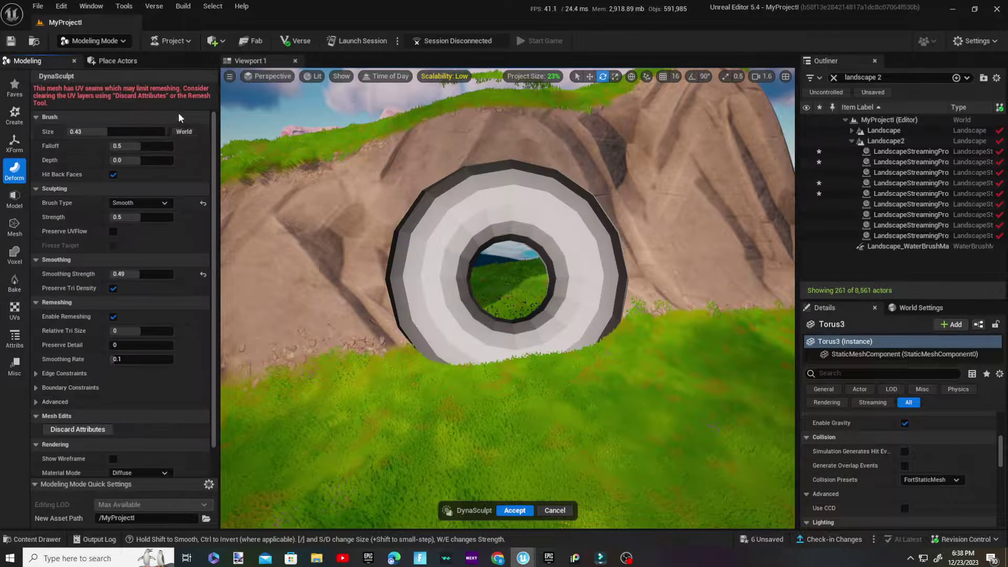
click(128, 201)
click(154, 211)
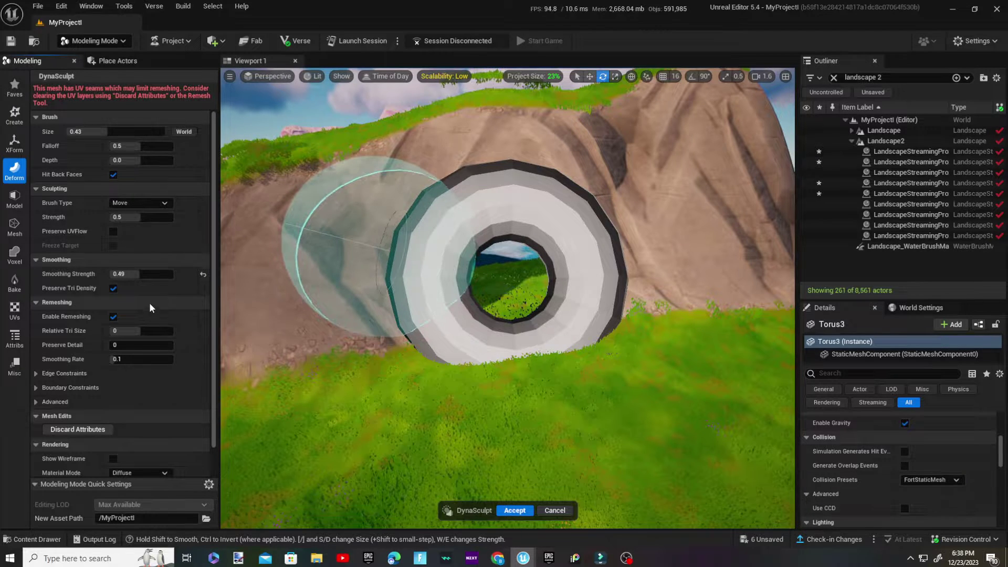
drag(120, 134, 96, 134)
Step: Pull the torus mesh outward into the surrounding cliff and ground and reshape its inner hole into an irregular cave entrance
mouse_move(464, 254)
right_down()
mouse_move(486, 268)
mouse_move(467, 252)
right_up()
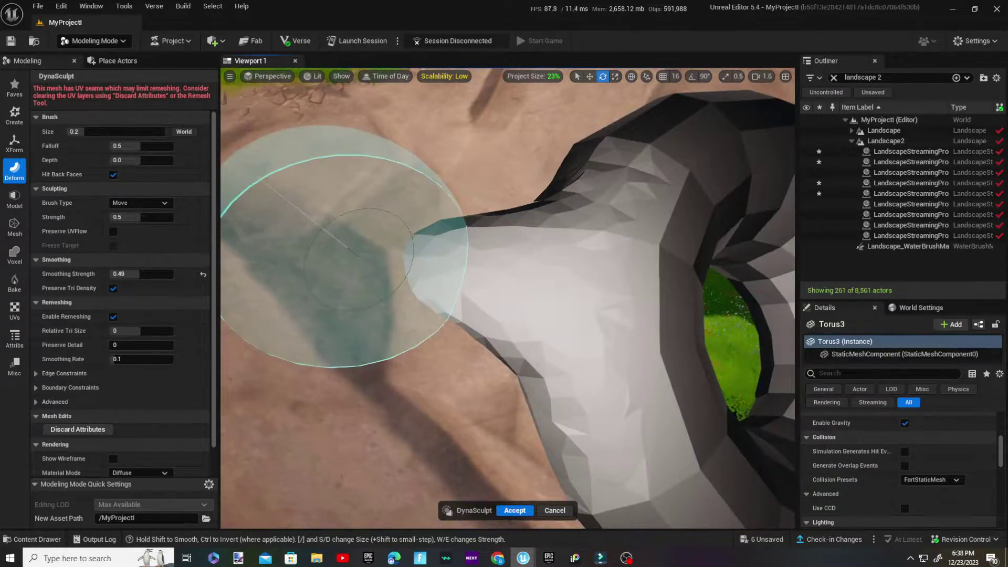
right_drag(367, 255, 441, 222)
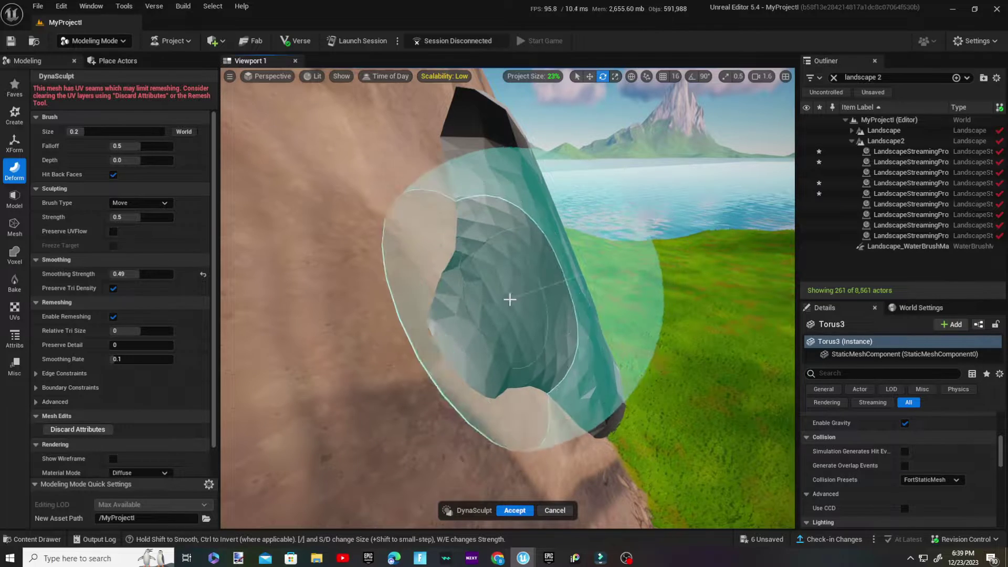
right_drag(500, 261, 505, 323)
mouse_move(464, 229)
right_down()
mouse_move(459, 199)
mouse_move(483, 252)
mouse_move(486, 237)
right_up()
right_drag(517, 296, 569, 258)
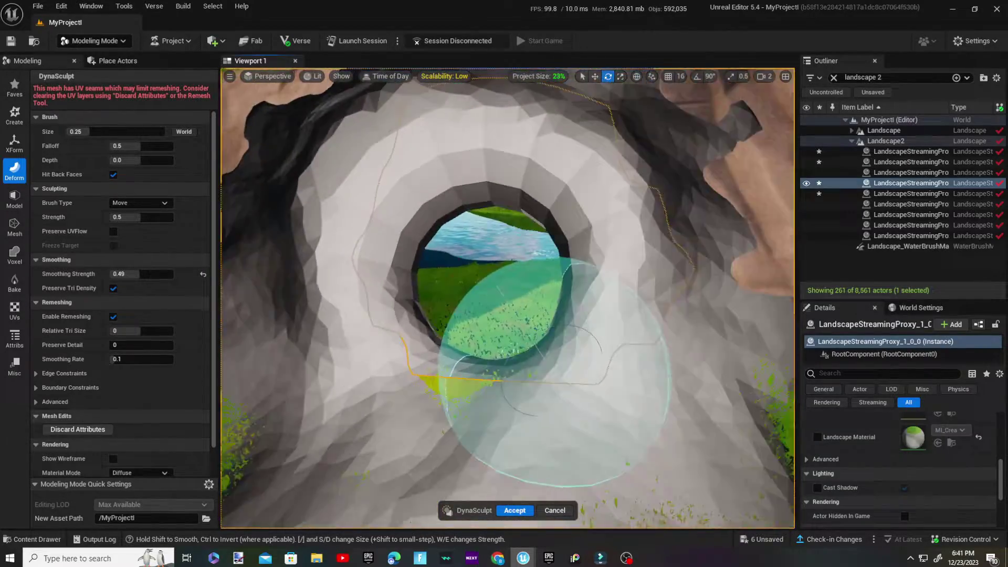
mouse_move(540, 439)
right_down()
mouse_move(563, 473)
mouse_move(518, 394)
mouse_move(682, 402)
mouse_move(688, 383)
mouse_move(583, 399)
right_up()
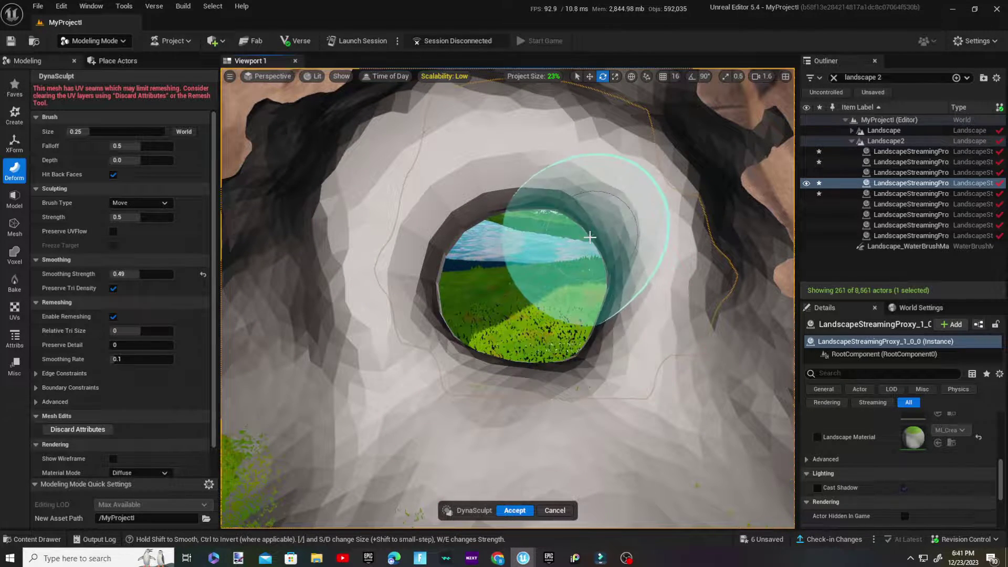
right_drag(589, 236, 484, 235)
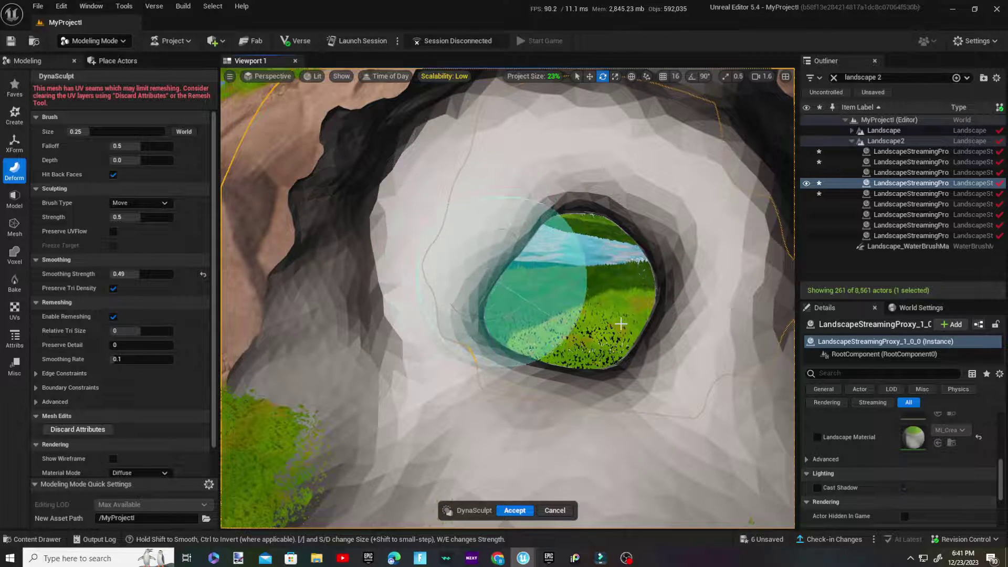
key(w)
right_drag(639, 351, 669, 351)
key(s)
Step: Switch to the Smooth brush with a smoothing strength of 0.194 and smooth the torus around the cave entrance
click(142, 206)
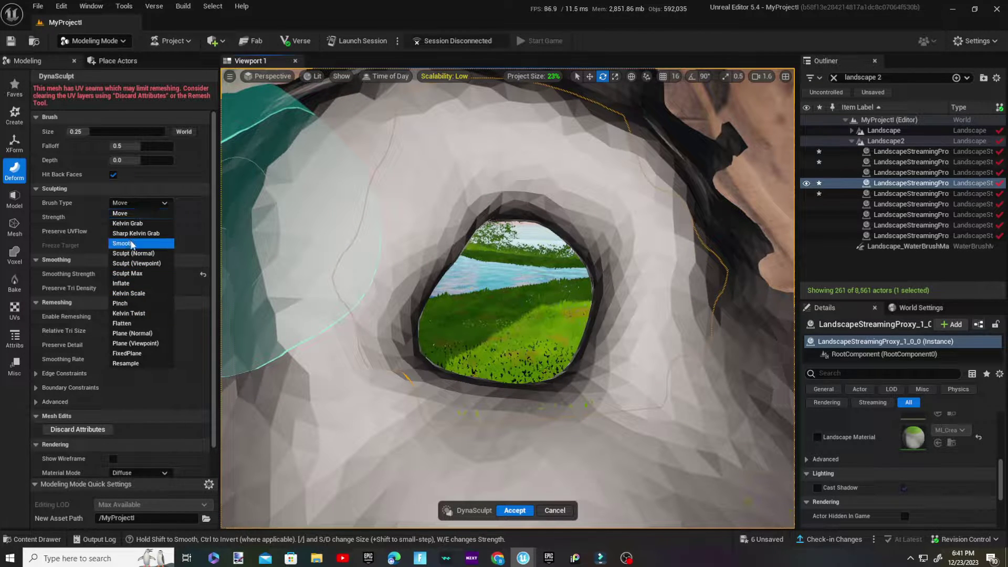
click(131, 244)
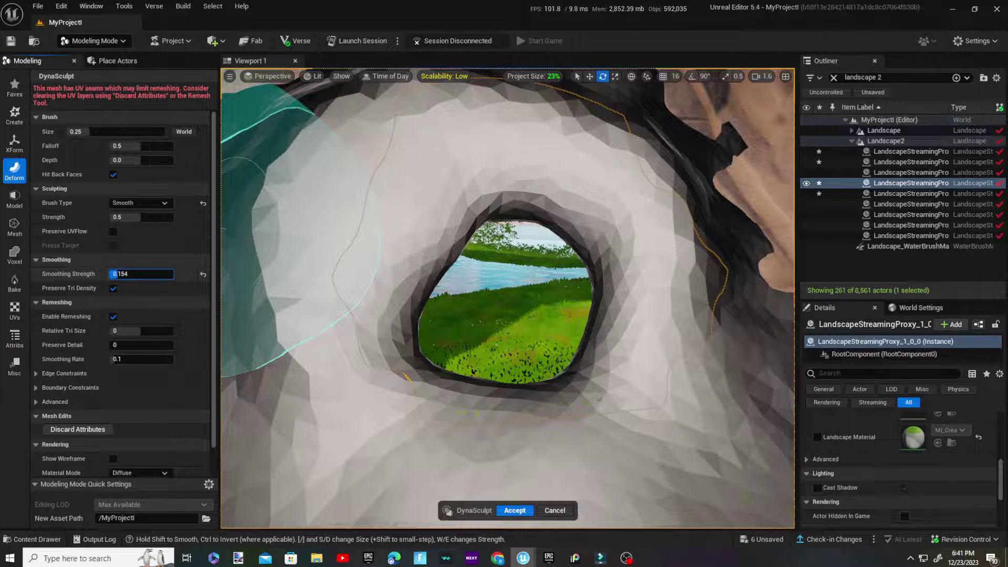
key(s)
right_drag(420, 236, 535, 267)
drag(607, 377, 737, 336)
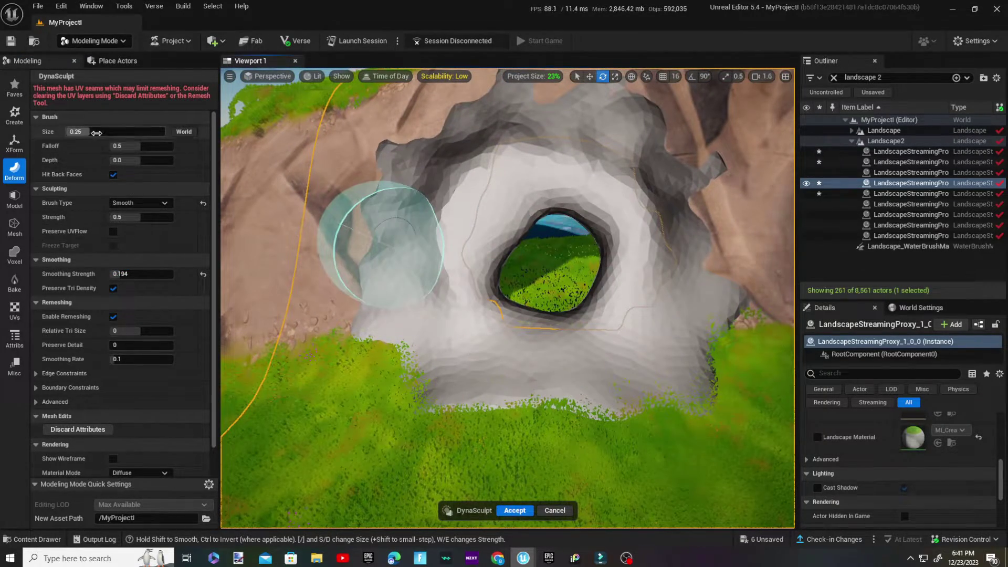
Step: Enlarge the brush to 0.34, smooth the whole entrance mesh, accept the sculpt, and clear the selection
drag(95, 132, 103, 132)
key(s)
right_drag(378, 231, 394, 239)
mouse_move(401, 254)
mouse_down()
mouse_move(431, 173)
mouse_move(578, 217)
mouse_up()
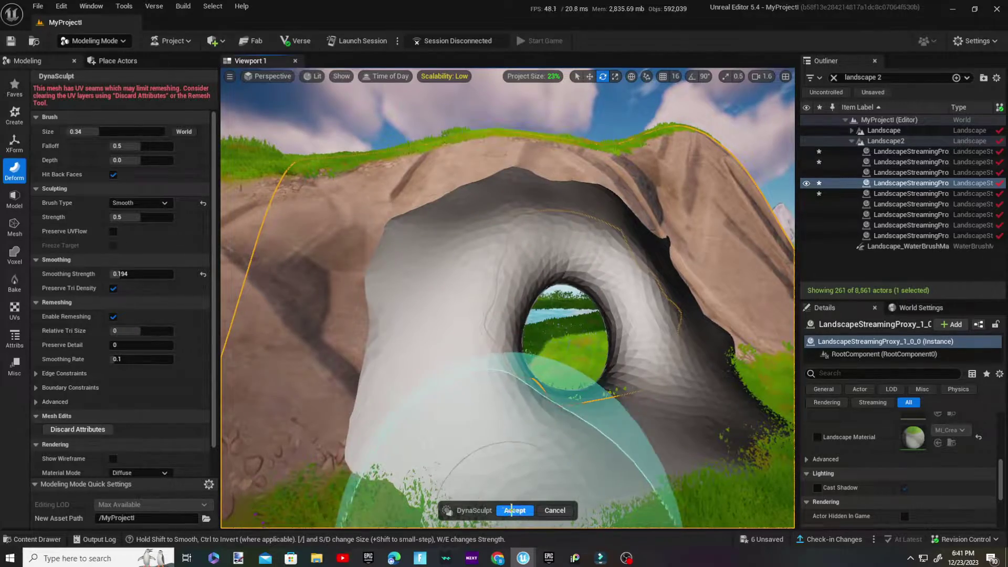
click(515, 511)
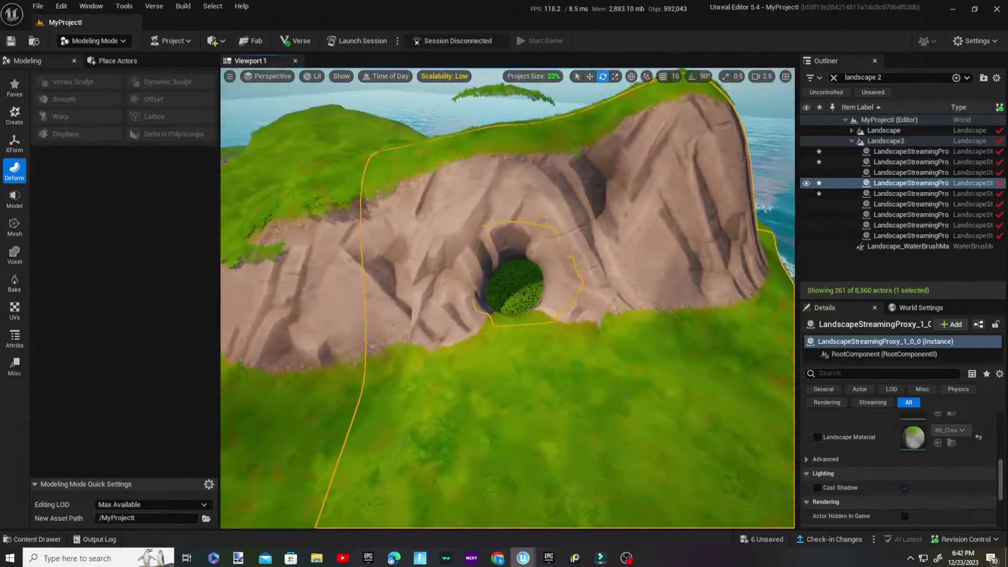
key(Escape)
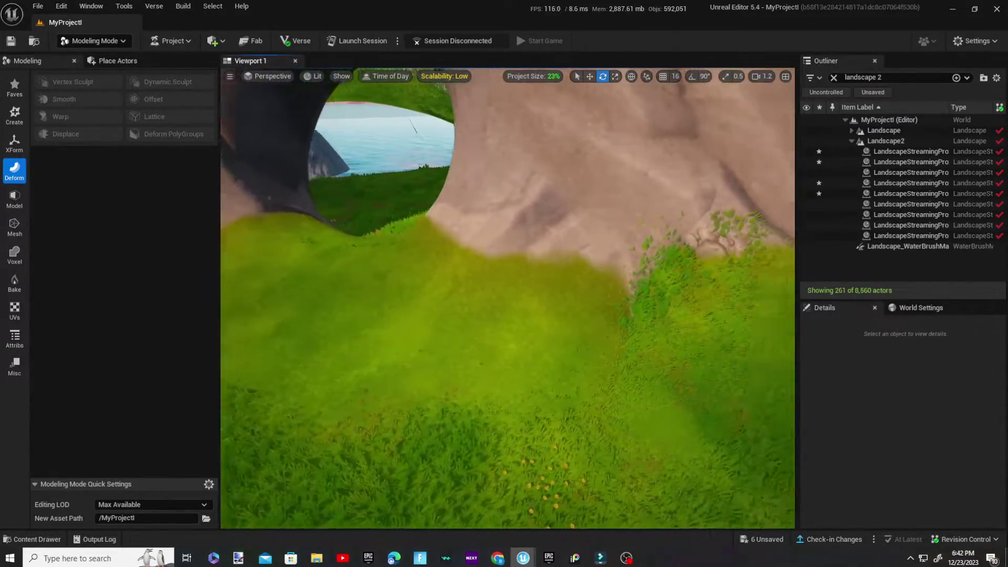
Step: Examine the finished cave entrance from outside, from within the hill, and from the front again
right_drag(508, 298, 564, 268)
scroll(507, 298, down, 3)
key(s)
scroll(507, 299, up, 3)
key(s)
right_drag(507, 298, 691, 299)
scroll(507, 298, up, 4)
key(w)
scroll(507, 298, down, 7)
key(w)
key(s)
key(w)
key(s)
right_drag(269, 254, 394, 269)
scroll(269, 254, up, 2)
right_drag(269, 254, 411, 314)
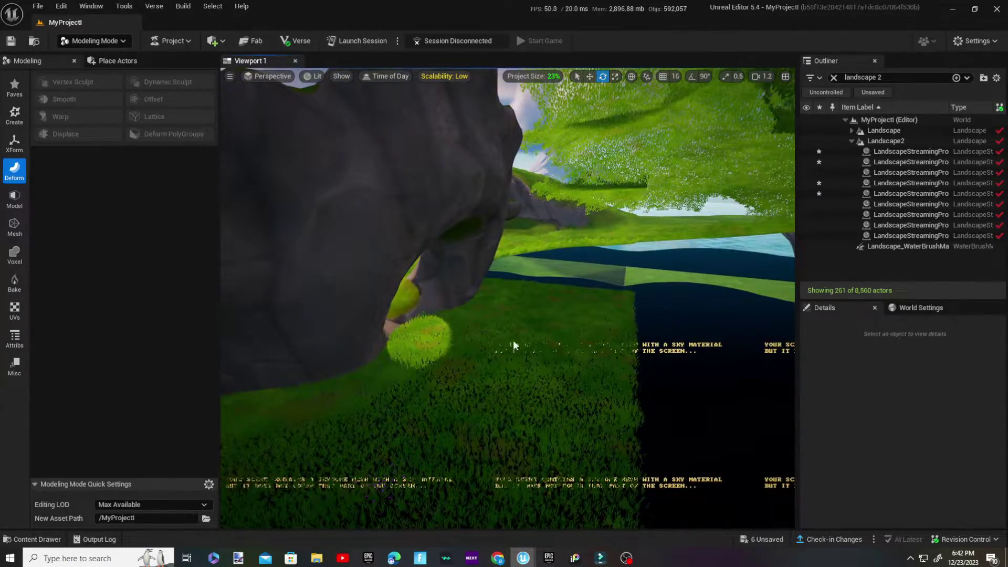
right_drag(538, 340, 737, 362)
key(s)
mouse_move(495, 327)
right_down()
mouse_move(477, 333)
mouse_move(495, 327)
right_up()
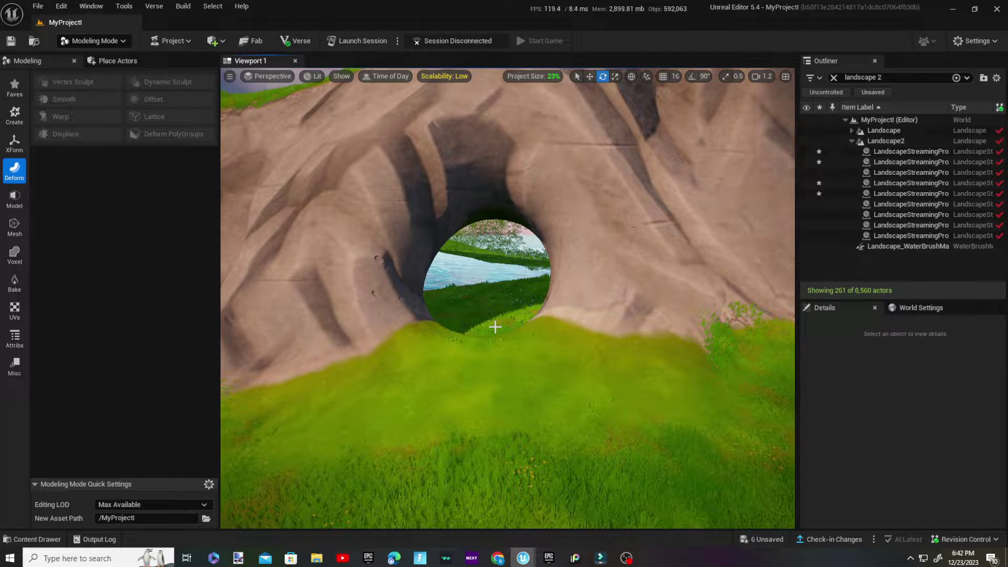
Step: Create a box with default dimensions on the grassy clifftop above the sea and accept it
right_drag(495, 327, 465, 317)
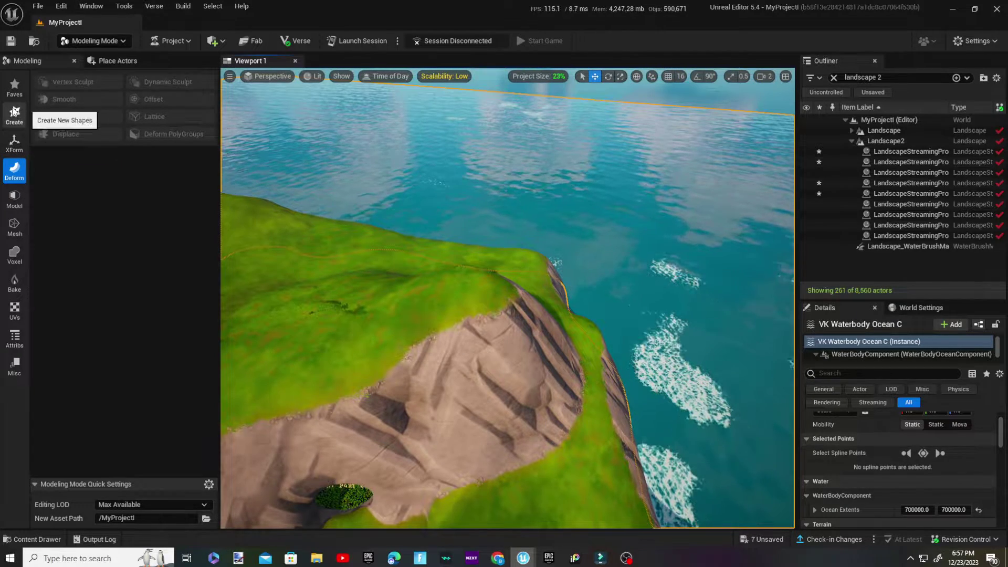
click(15, 112)
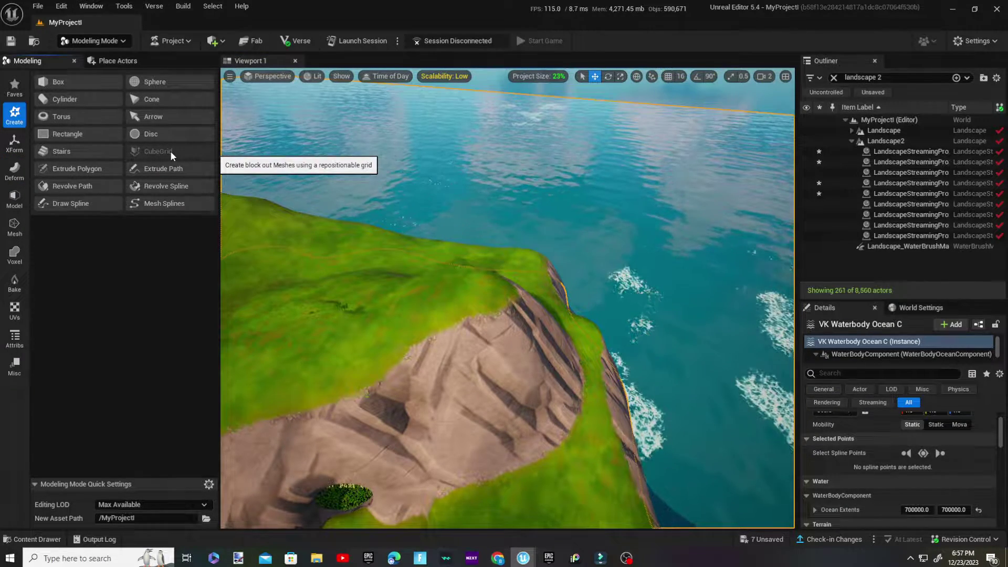
click(77, 78)
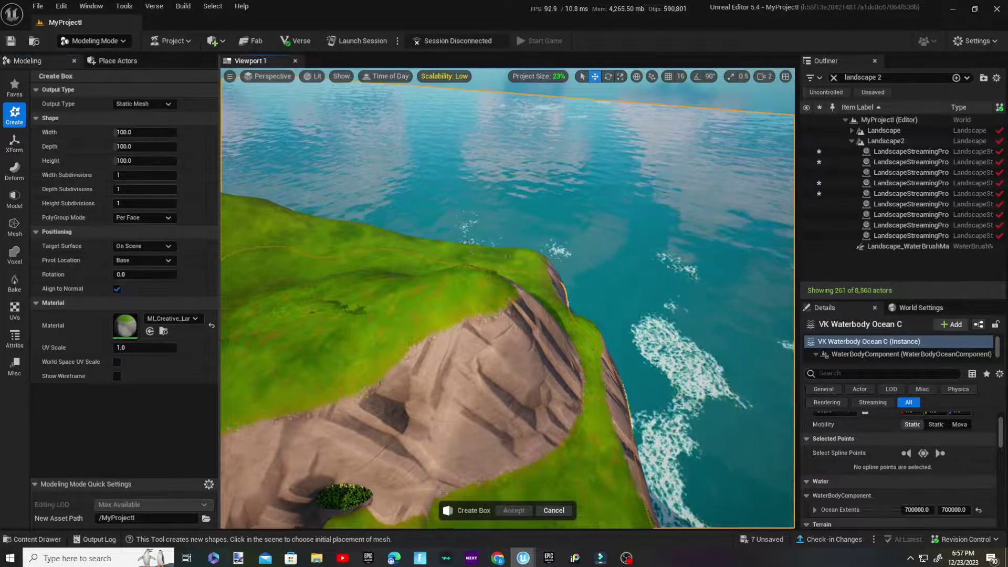
right_drag(506, 257, 514, 236)
click(484, 257)
click(519, 518)
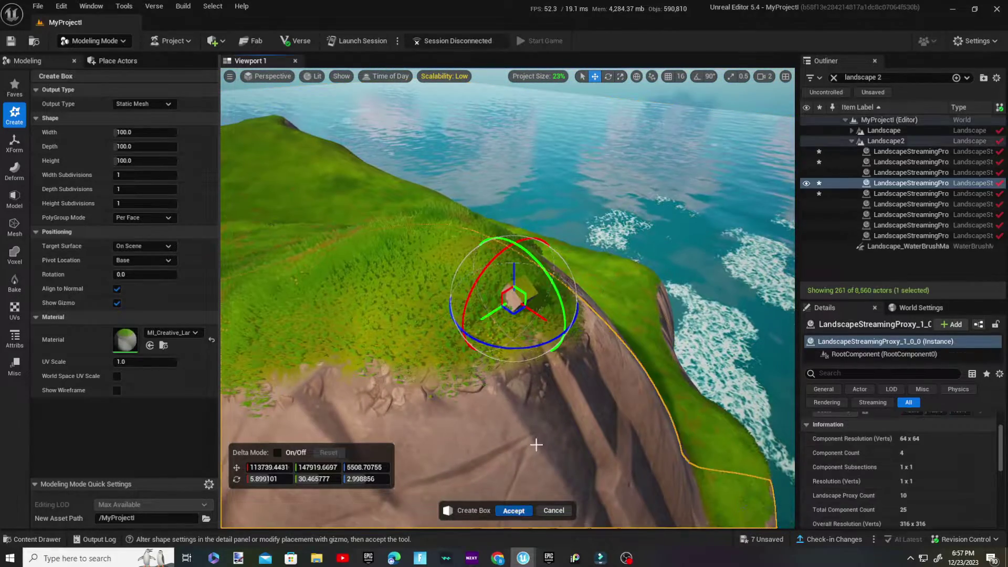
click(514, 511)
Step: Scale up the box, then rotate and lower it so it sits embedded in the cliff's seaward edge
right_drag(543, 428, 600, 328)
key(r)
drag(484, 304, 533, 260)
right_drag(558, 237, 570, 229)
key(w)
drag(529, 273, 530, 326)
key(e)
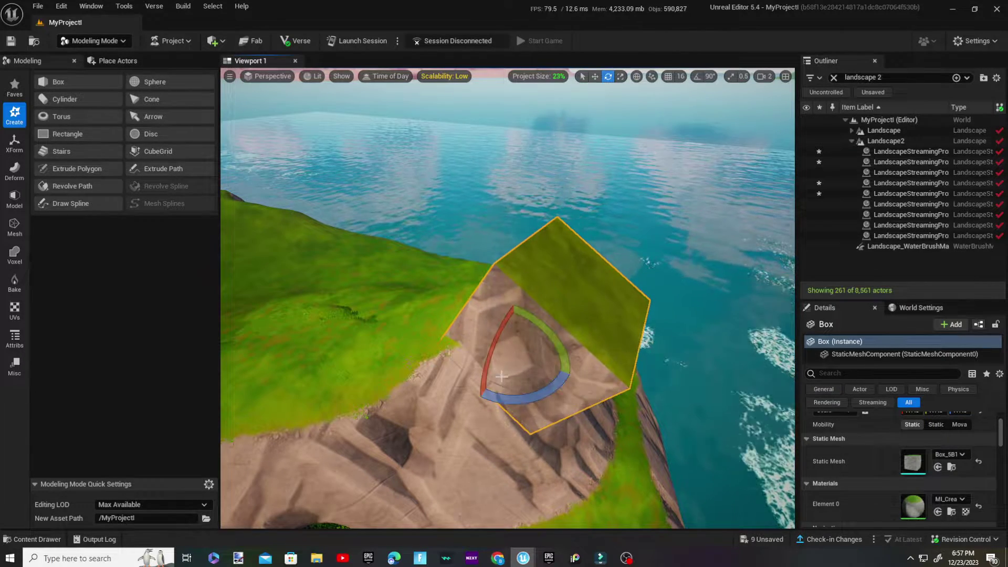
drag(501, 393, 542, 403)
key(w)
drag(510, 325, 515, 334)
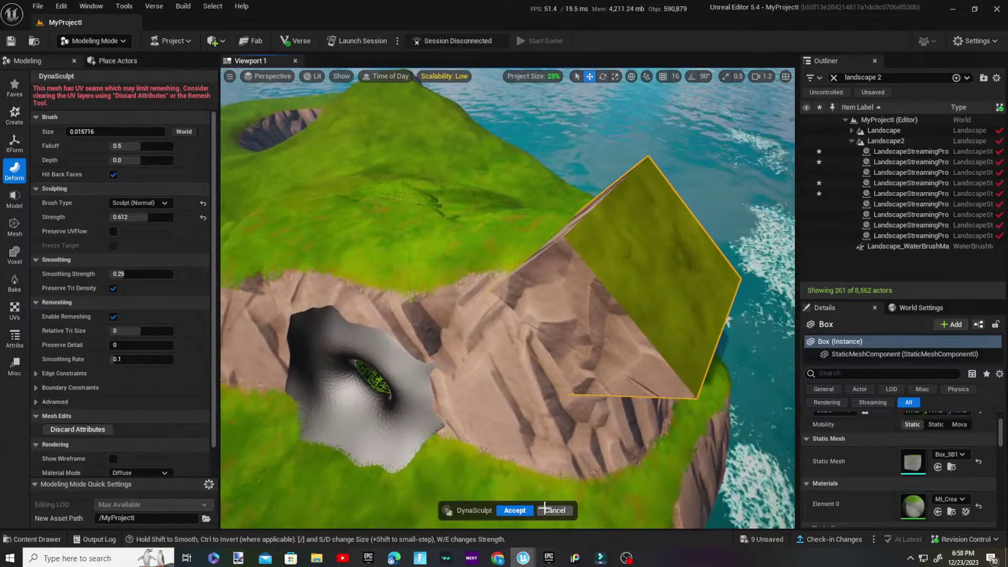
Step: Leave the current sculpt and start a Dynamic Sculpt on the box, using the Sculpt (Normal) brush at size 0.17 and strength 1.0
key(Escape)
right_drag(337, 184, 399, 202)
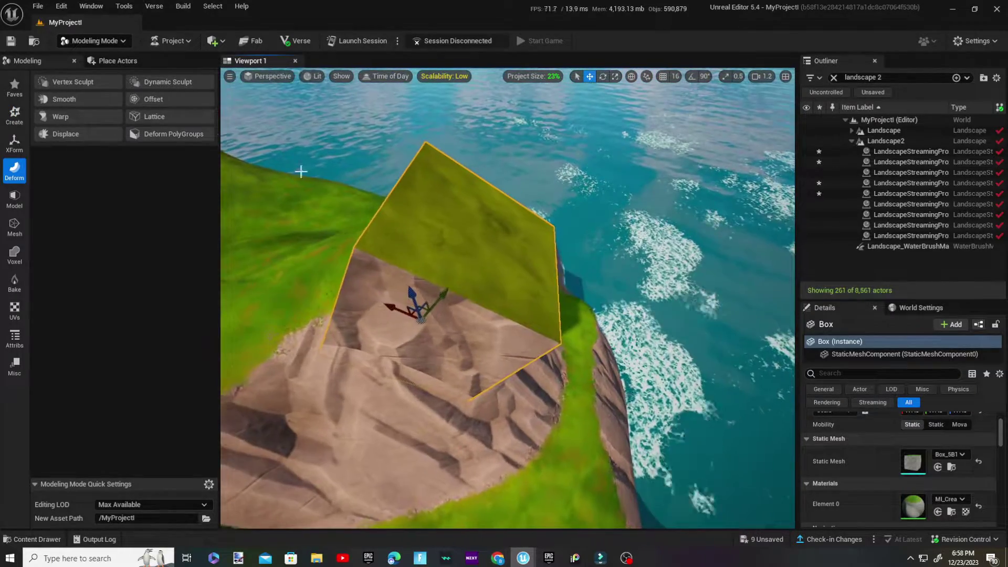
click(164, 82)
click(142, 205)
right_drag(420, 260, 441, 263)
key(w)
key(d)
drag(125, 132, 142, 132)
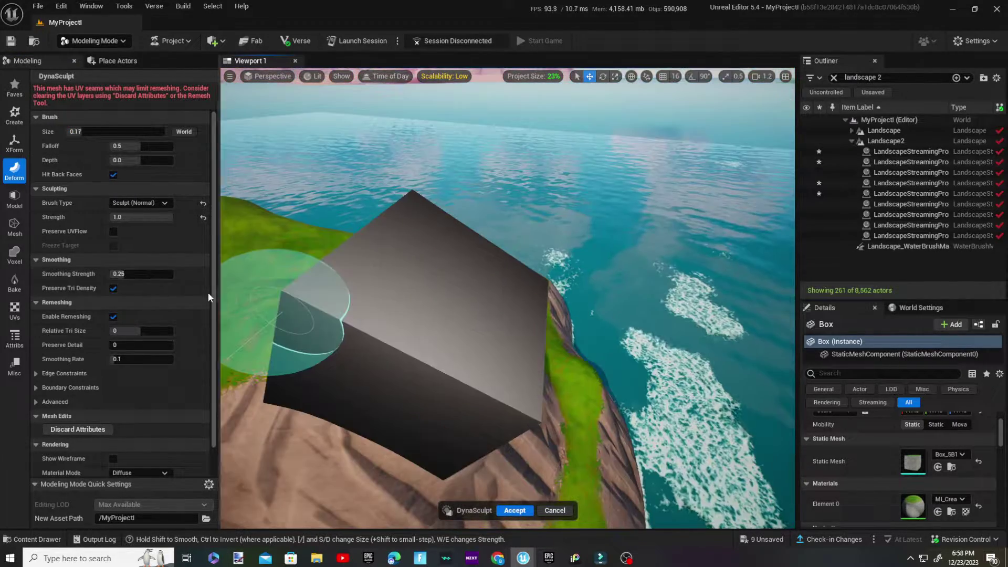
Step: Try a Sculpt (Normal) stroke across the box and undo it
scroll(114, 227, down, 2)
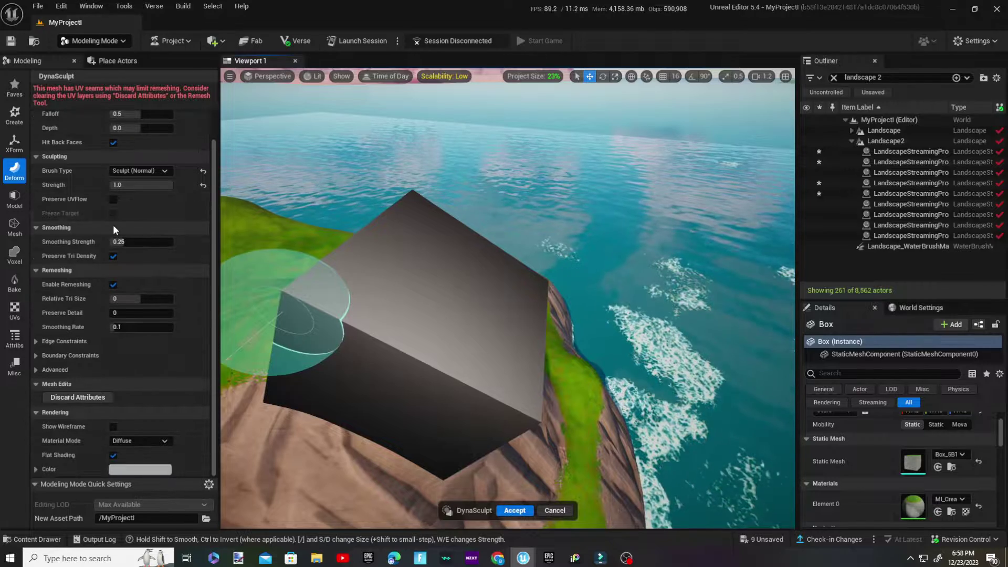
scroll(116, 242, up, 2)
mouse_move(312, 289)
mouse_down()
mouse_move(326, 299)
mouse_move(494, 310)
mouse_up()
key(ctrl+z)
Step: Switch to the Smooth brush at size 0.55 and round off the box's edges and corners
right_drag(340, 258, 300, 286)
click(135, 203)
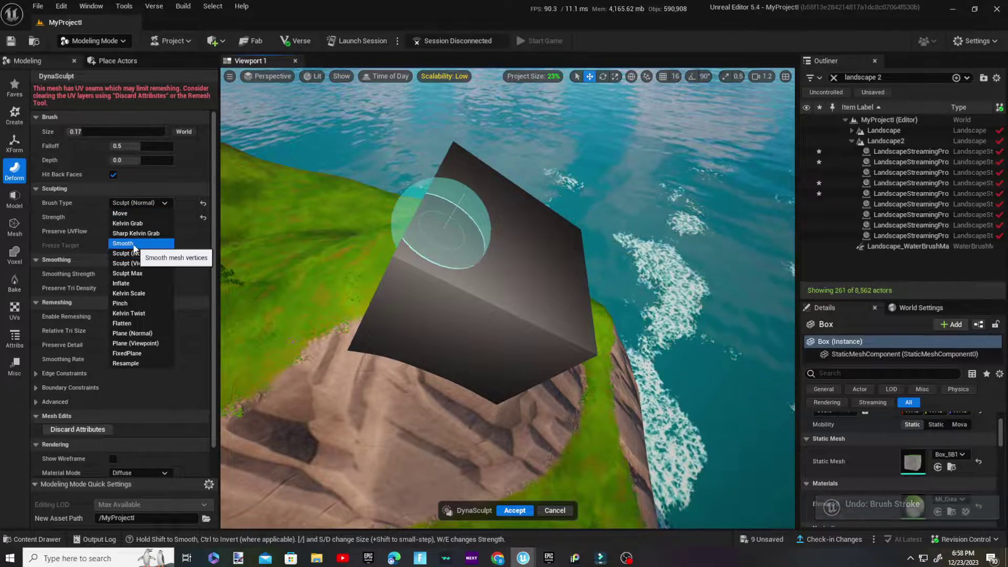
click(126, 250)
drag(96, 135, 120, 135)
drag(415, 288, 545, 284)
key(d)
right_drag(545, 284, 446, 276)
scroll(545, 284, up, 3)
mouse_move(565, 229)
alt+mouse_down()
mouse_move(546, 320)
mouse_move(522, 275)
mouse_move(473, 270)
mouse_move(436, 281)
mouse_move(653, 304)
mouse_move(518, 360)
mouse_move(577, 329)
mouse_move(326, 247)
mouse_move(462, 338)
mouse_move(430, 249)
alt+mouse_up()
Step: Use the Sculpt (Normal) brush at size 0.2 to build up a bulge protruding from the box's upper corner
click(139, 202)
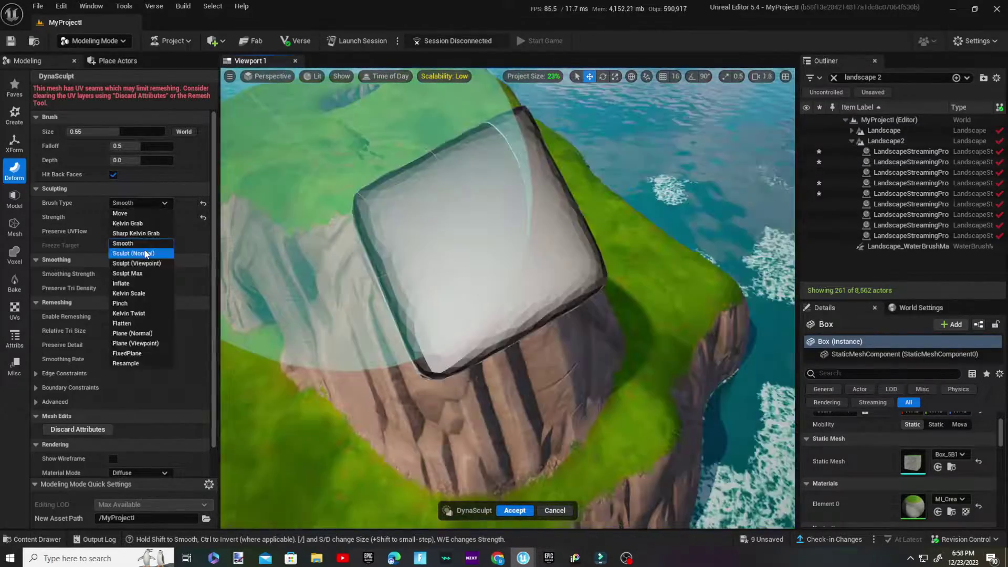
click(147, 252)
drag(108, 131, 86, 131)
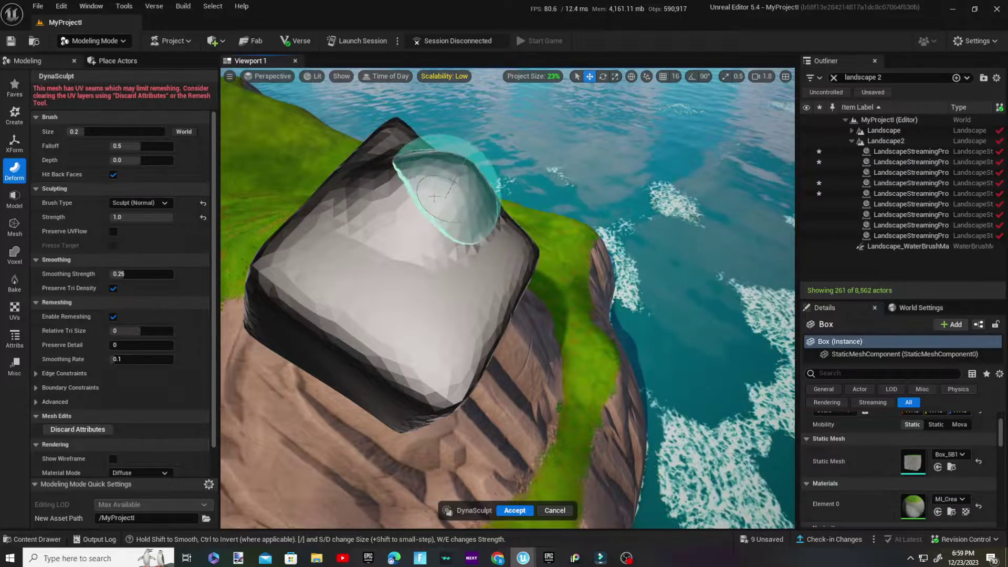
mouse_move(437, 187)
right_down()
mouse_move(443, 215)
mouse_move(475, 196)
mouse_move(458, 203)
mouse_move(465, 197)
right_up()
mouse_move(478, 213)
alt+mouse_down()
mouse_move(427, 202)
mouse_move(457, 214)
mouse_move(491, 209)
mouse_move(506, 225)
mouse_move(420, 182)
alt+mouse_up()
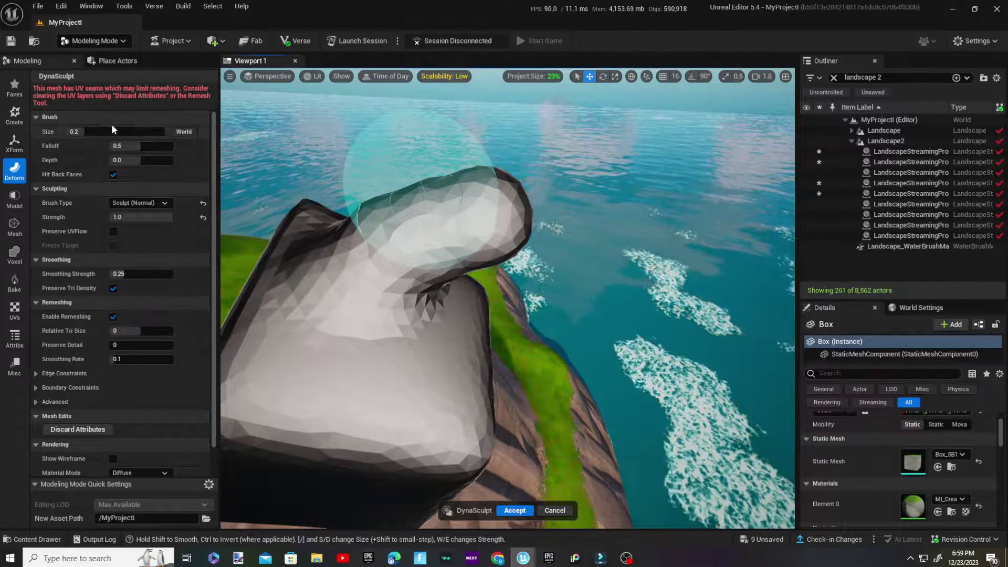
Step: Switch from the Move brush to the Smooth brush and smooth the protruding rock horn and its sides
click(139, 203)
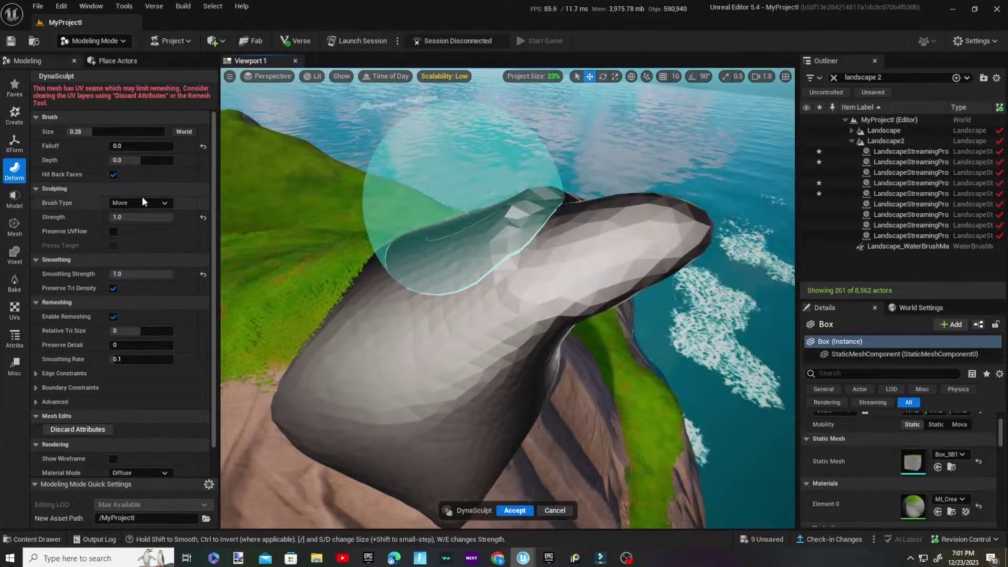
click(141, 203)
click(144, 240)
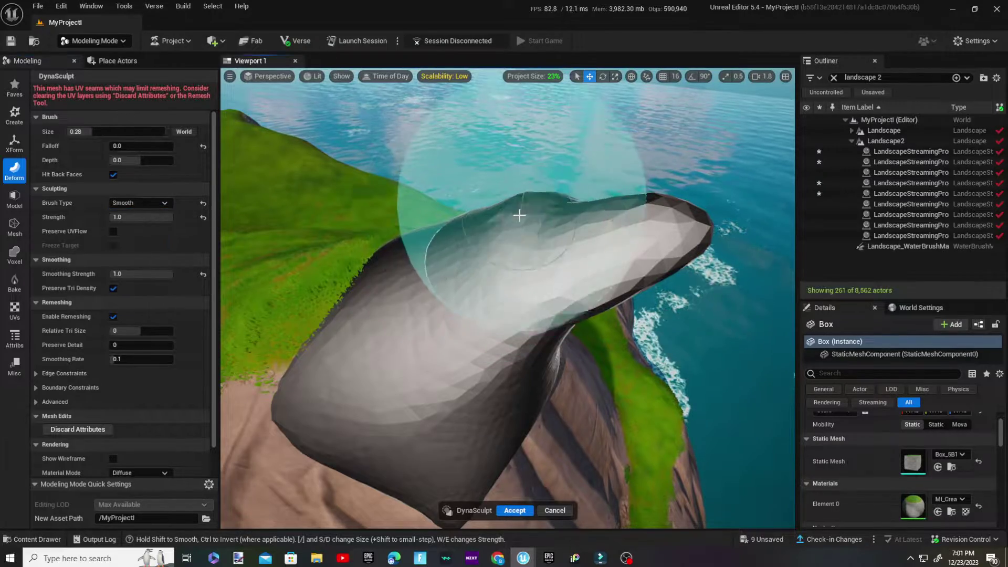
mouse_move(538, 231)
alt+mouse_down()
mouse_move(543, 210)
mouse_move(546, 294)
mouse_move(619, 305)
alt+mouse_up()
mouse_move(630, 362)
alt+mouse_down()
mouse_move(473, 214)
mouse_move(581, 292)
mouse_move(560, 257)
mouse_move(611, 244)
alt+mouse_up()
alt+drag(652, 271, 422, 303)
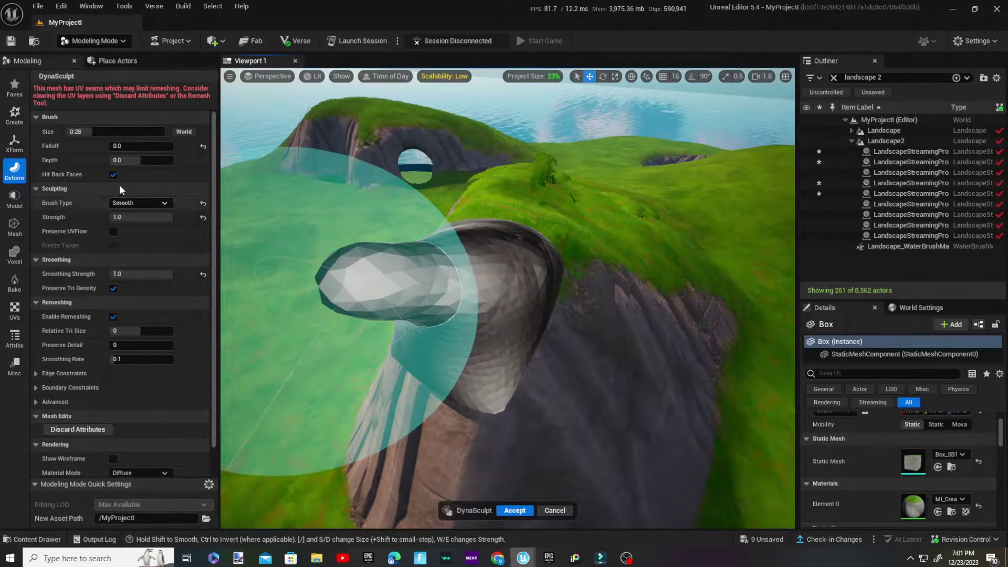
Step: Smooth the horn's underside with the brush reduced to 0.14, refine it at size 0.18, and accept the sculpt
key(bracketleft)
key(bracketleft)
key(bracketleft)
key(bracketleft)
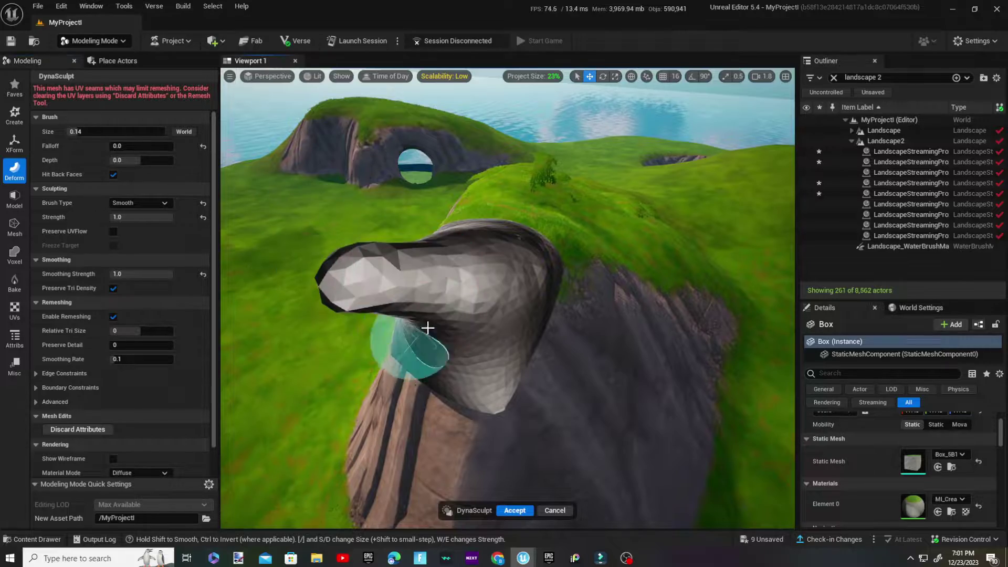
mouse_move(436, 320)
alt+mouse_down()
mouse_move(439, 310)
mouse_move(430, 312)
alt+mouse_up()
mouse_move(492, 313)
alt+mouse_down()
mouse_move(439, 315)
mouse_move(368, 272)
alt+mouse_up()
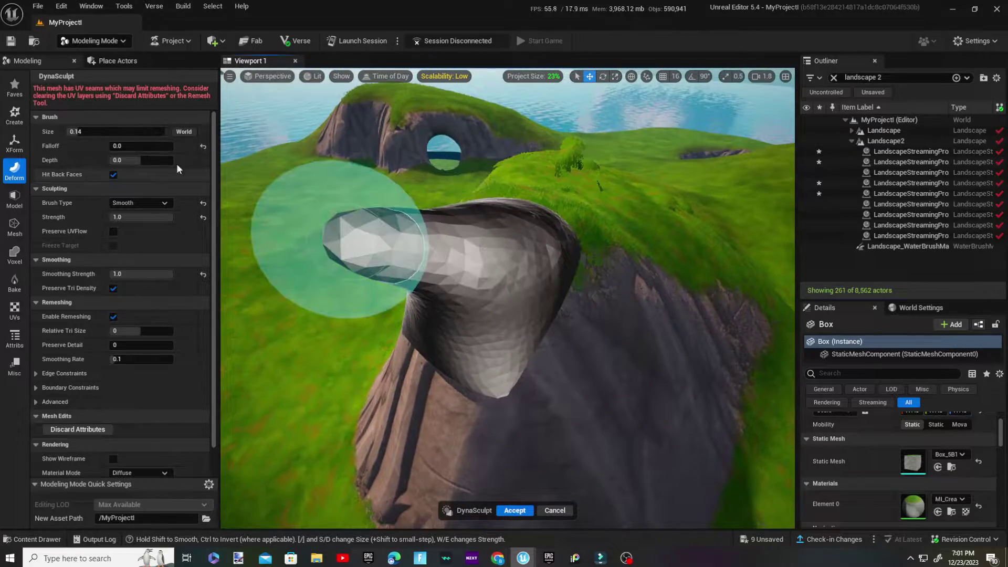
drag(105, 132, 113, 131)
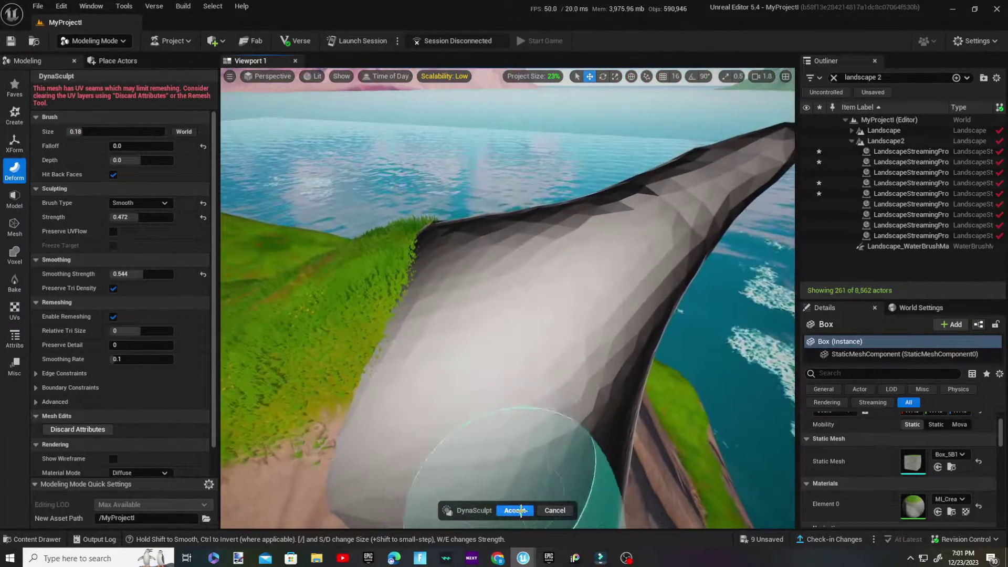
click(521, 511)
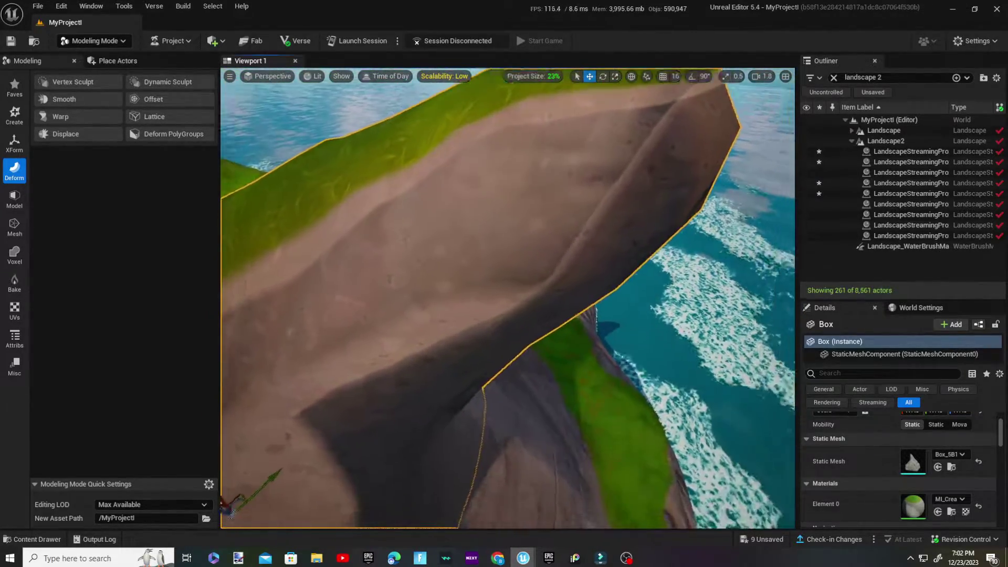
Step: Clear the selection and examine how the sculpted rock horn blends with the cliff, from close up and from a distance
right_drag(507, 298, 549, 362)
scroll(507, 298, up, 4)
key(s)
key(s)
click(567, 414)
key(w)
right_drag(568, 414, 504, 341)
key(s)
key(w)
key(s)
key(w)
key(s)
key(d)
key(a)
right_drag(546, 397, 519, 370)
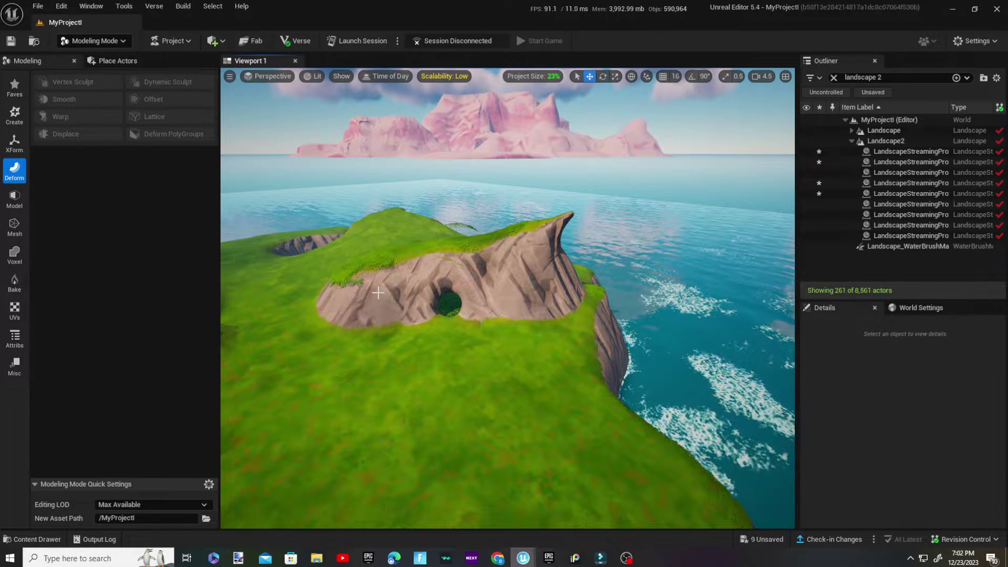
Step: Switch to Selection Mode and add a Fort Underground Volume to the level
click(104, 41)
click(108, 61)
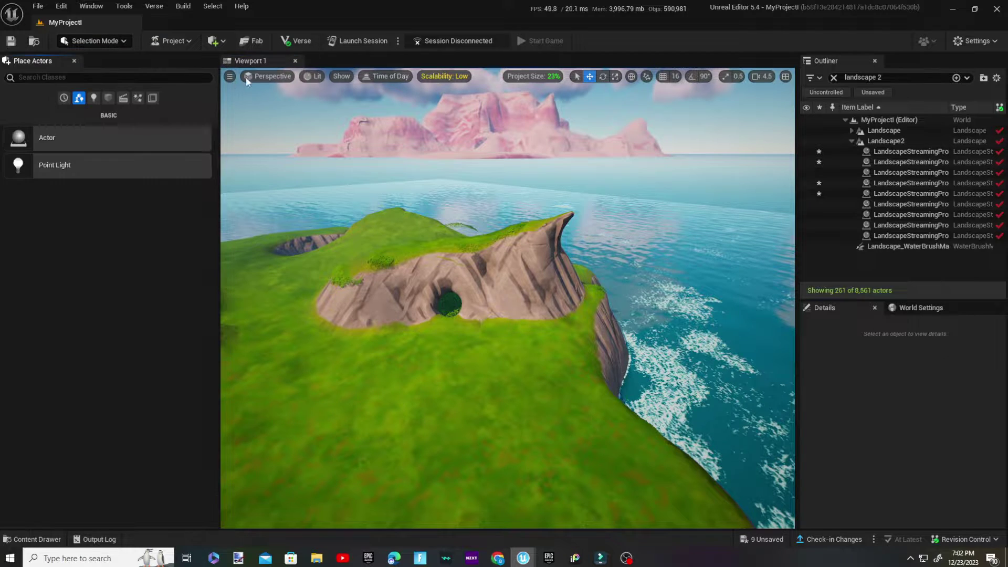
click(225, 41)
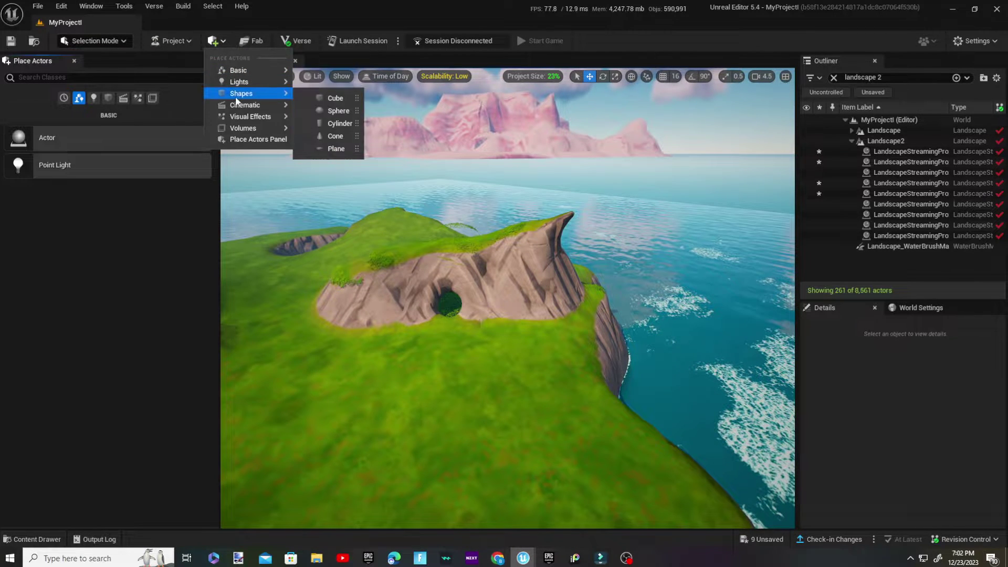
mouse_move(249, 120)
click(220, 41)
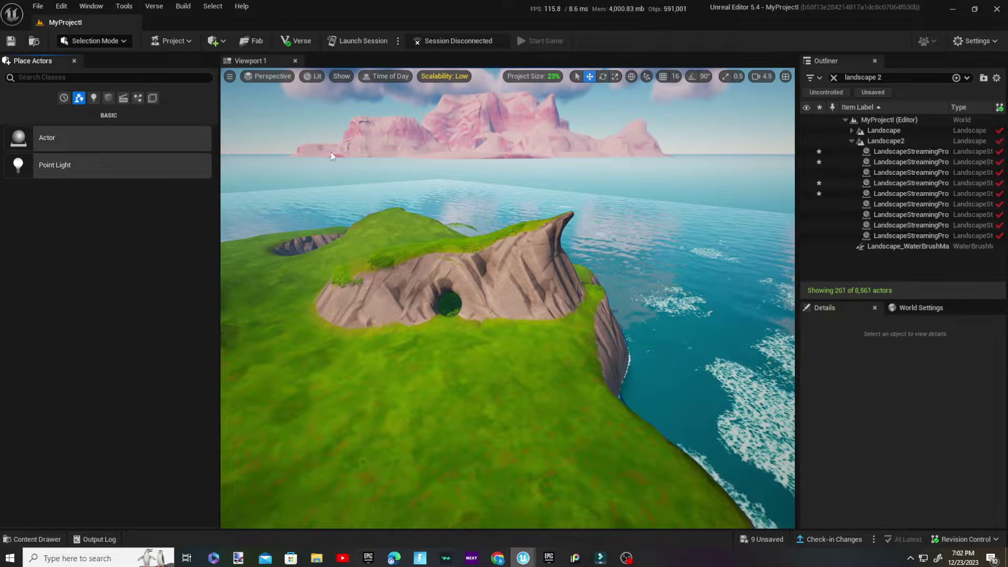
click(221, 40)
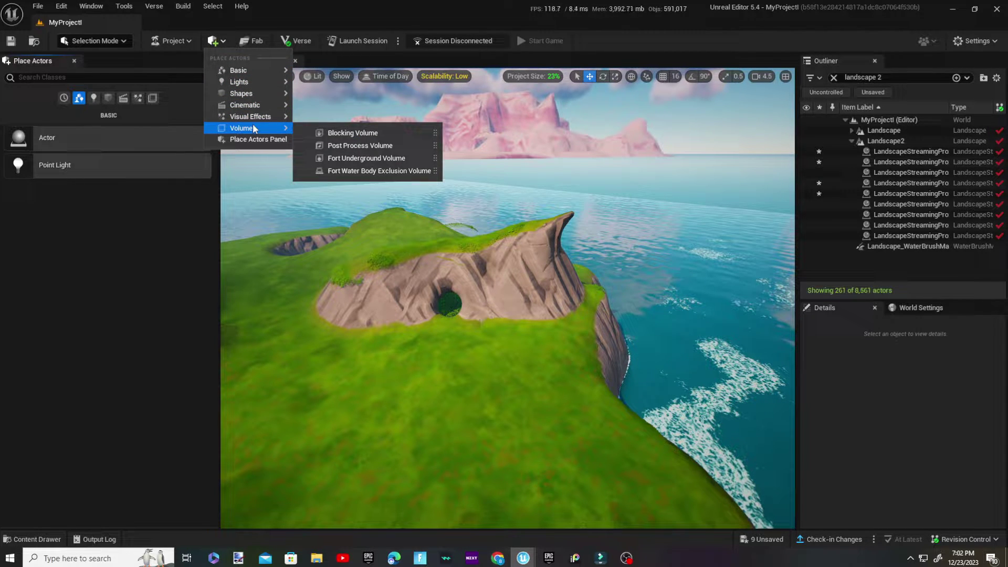
click(389, 158)
Step: Move the underground volume from over the sea to the hill with the cave
right_drag(623, 292, 761, 302)
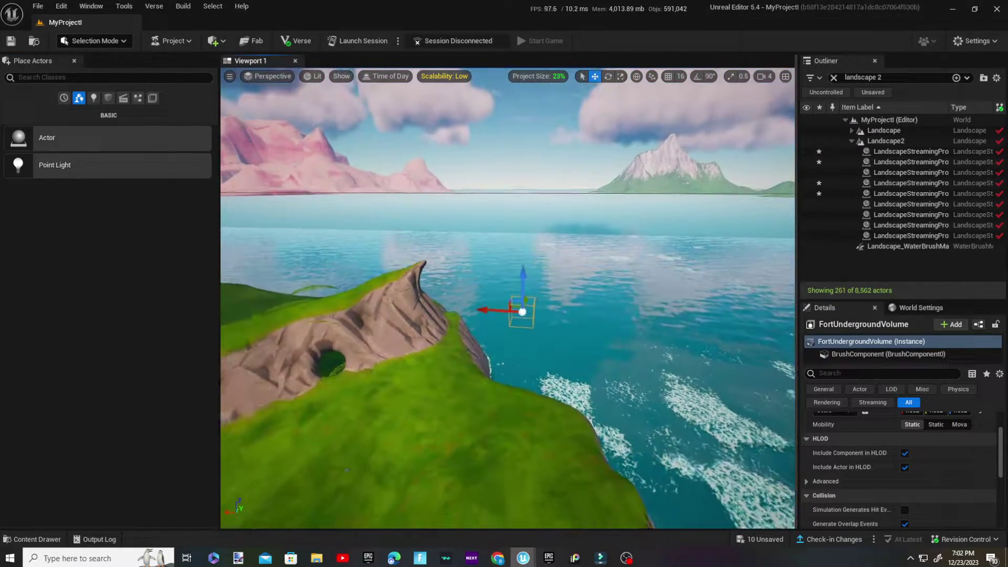
right_drag(624, 284, 624, 321)
key(a)
scroll(623, 302, down, 1)
key(s)
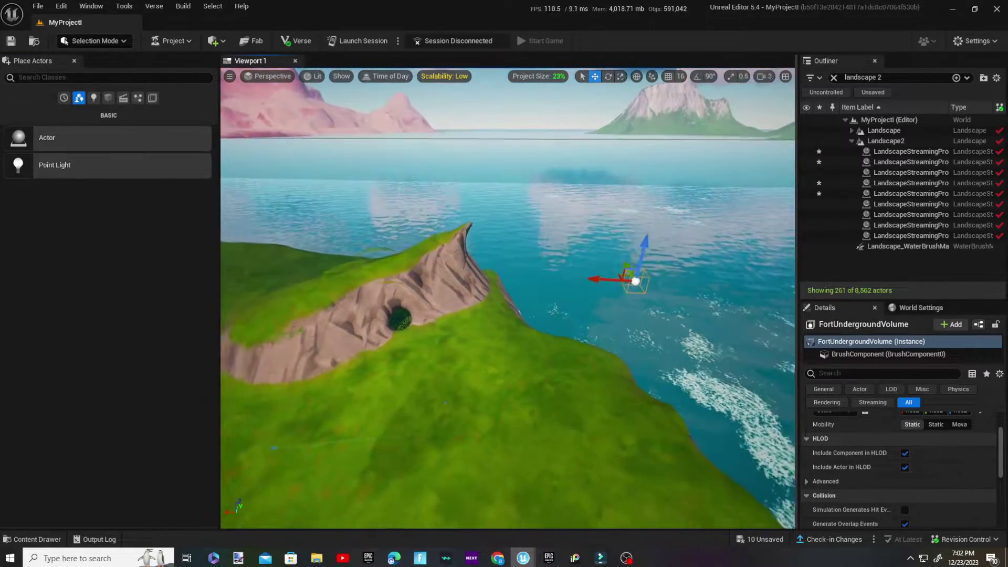
drag(613, 282, 321, 269)
right_drag(321, 269, 263, 252)
key(w)
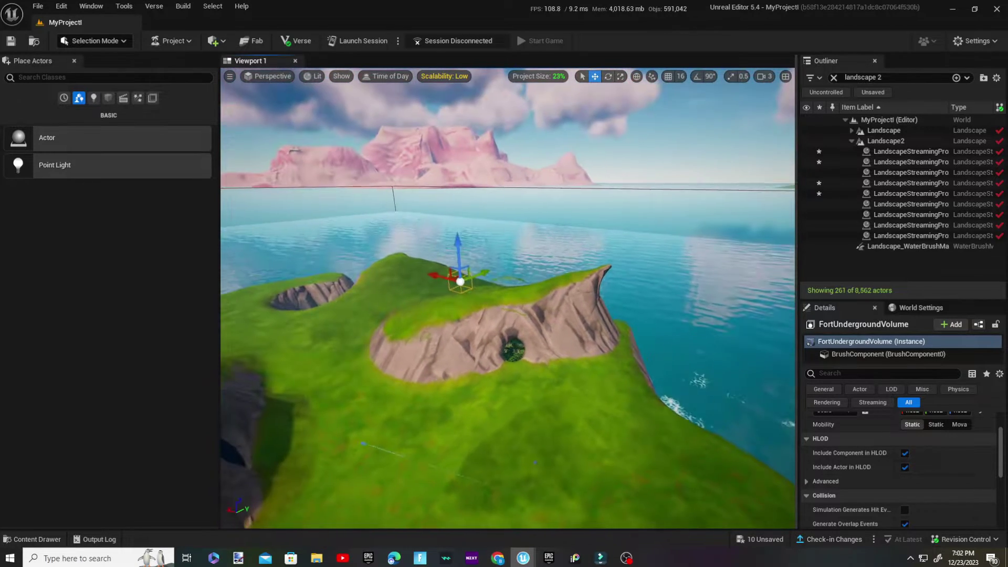
drag(479, 274, 547, 302)
Step: Position and enlarge the underground volume so it surrounds the cave entrance
key(w)
right_drag(542, 334, 546, 376)
drag(601, 344, 521, 269)
key(w)
scroll(505, 149, down, 4)
mouse_move(504, 149)
right_down()
mouse_move(488, 184)
mouse_move(504, 149)
right_up()
drag(500, 152, 458, 139)
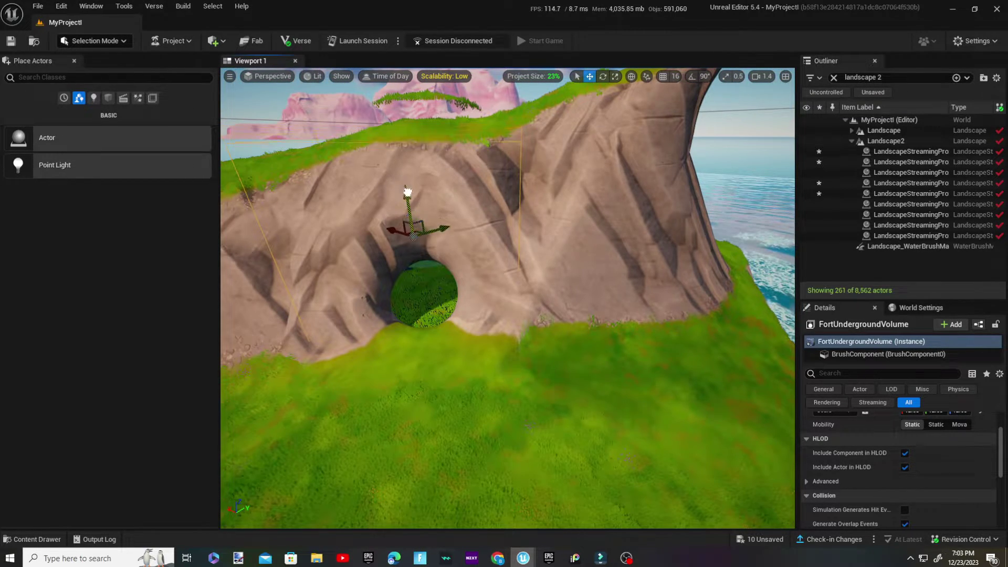
Step: Launch a session and run the character up to the cave entrance to check it in the game
key(d)
right_drag(416, 270, 278, 257)
right_drag(623, 341, 607, 344)
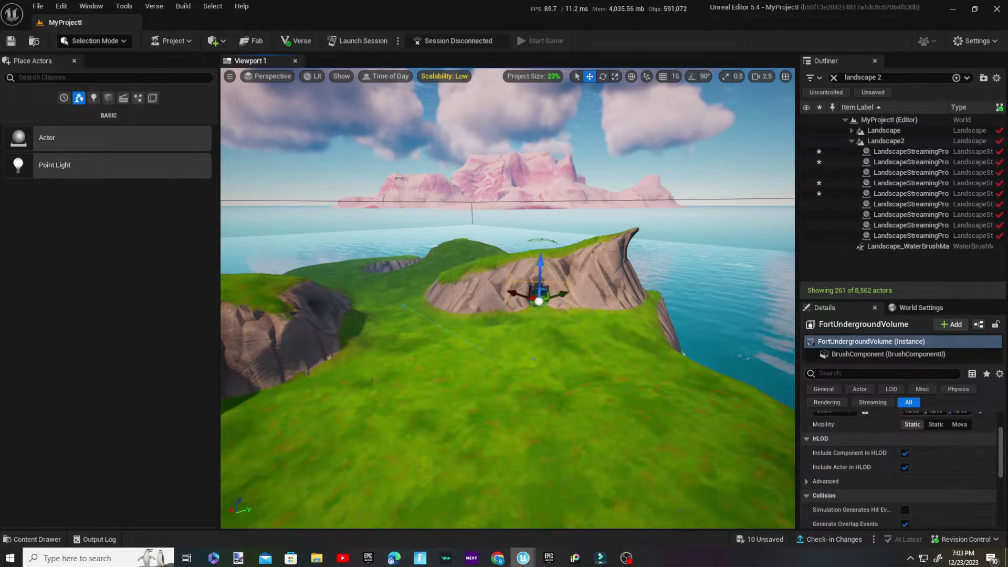
click(343, 43)
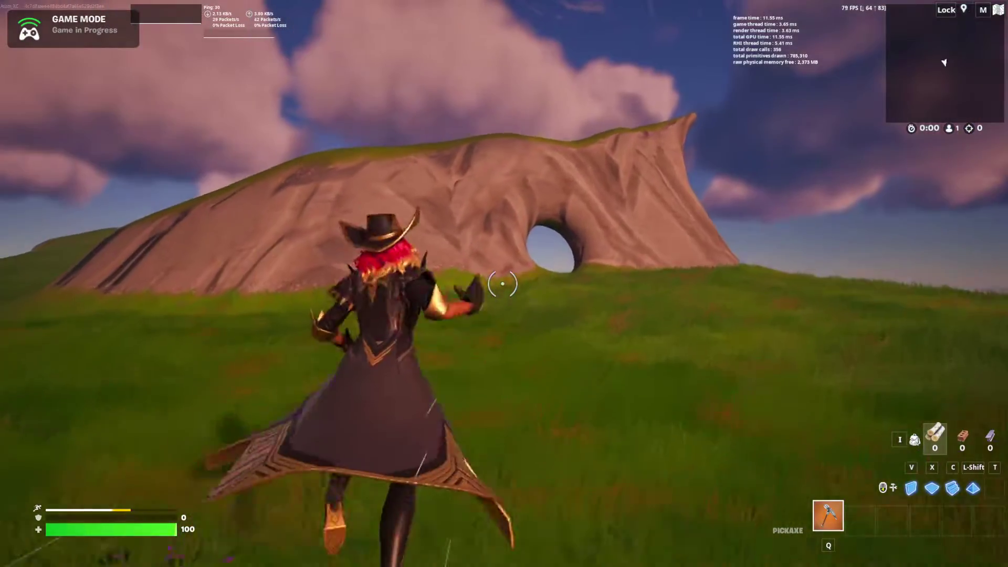
key(w)
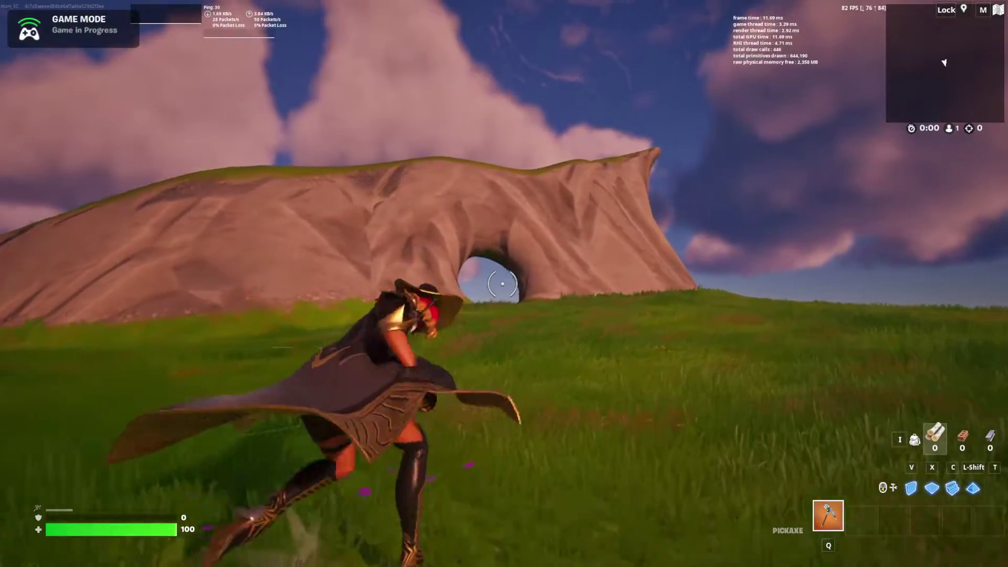
key(w)
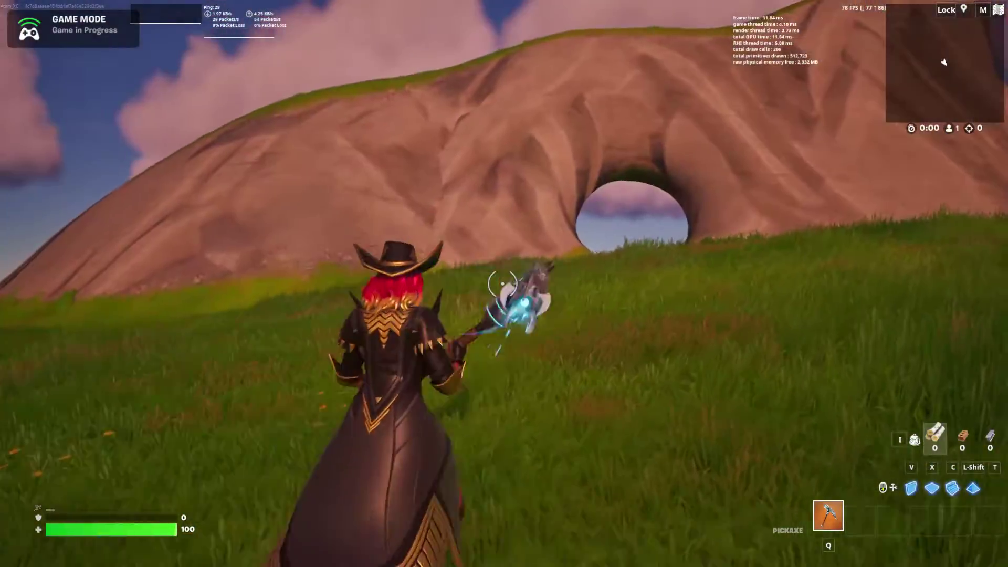
key(w)
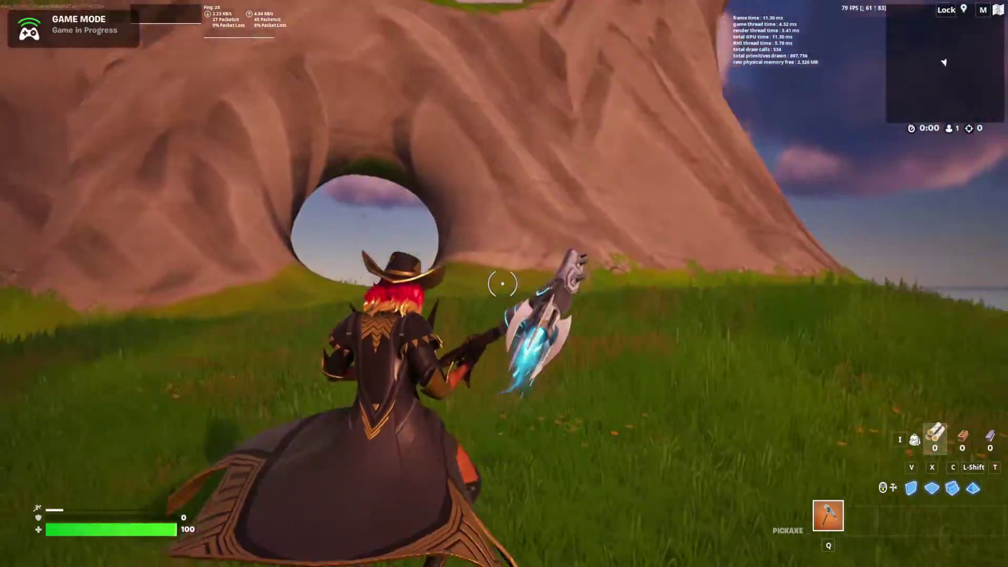
key(w)
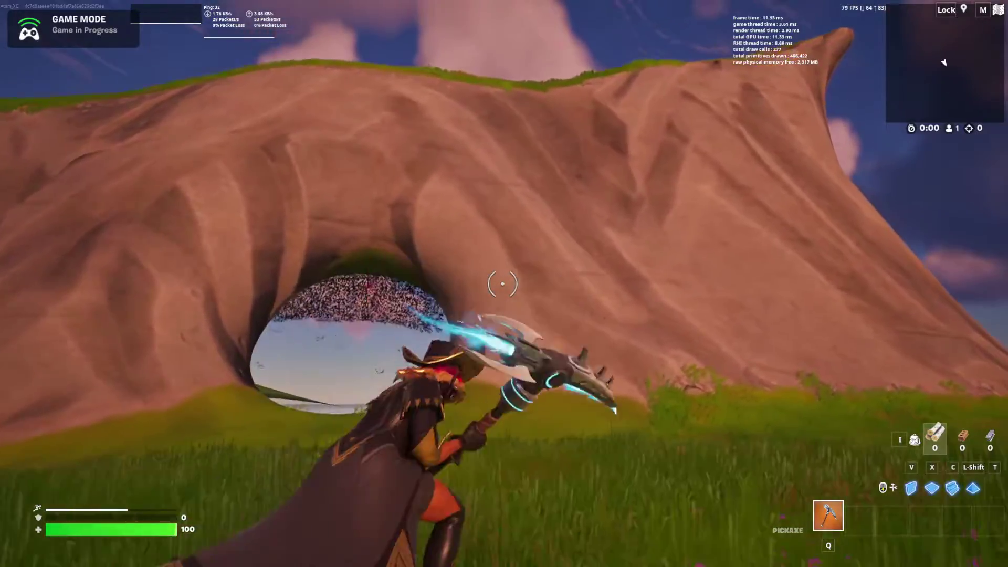
Step: Run the character past the cave entrance and travel over the hilltop to examine the sculpted rock and grass in the game
key(w)
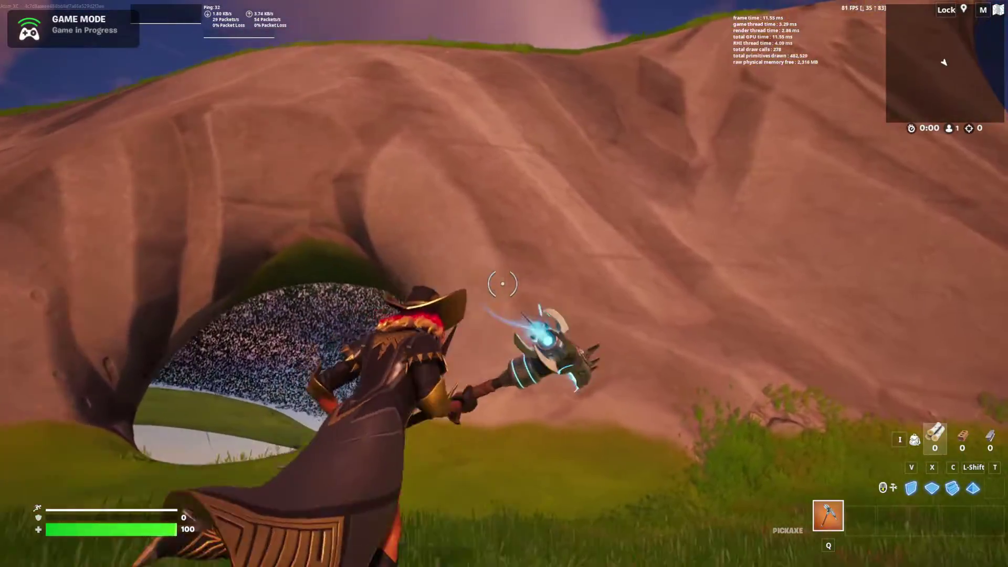
key(w)
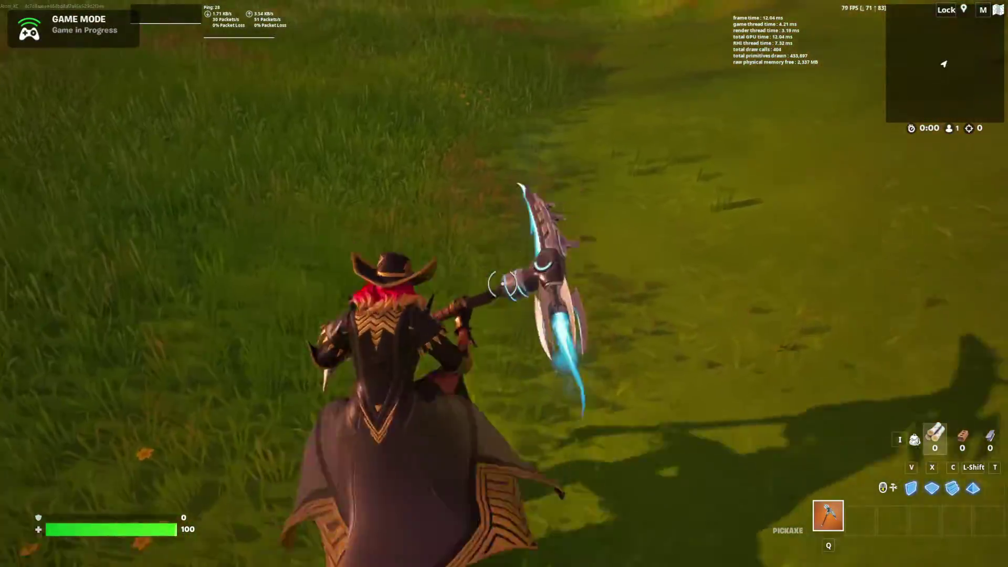
key(w)
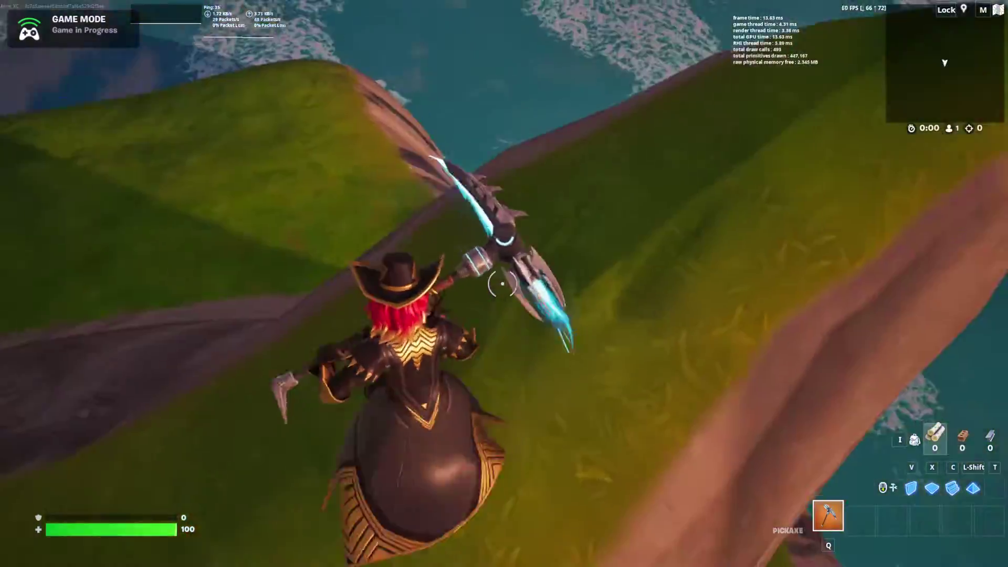
key(w)
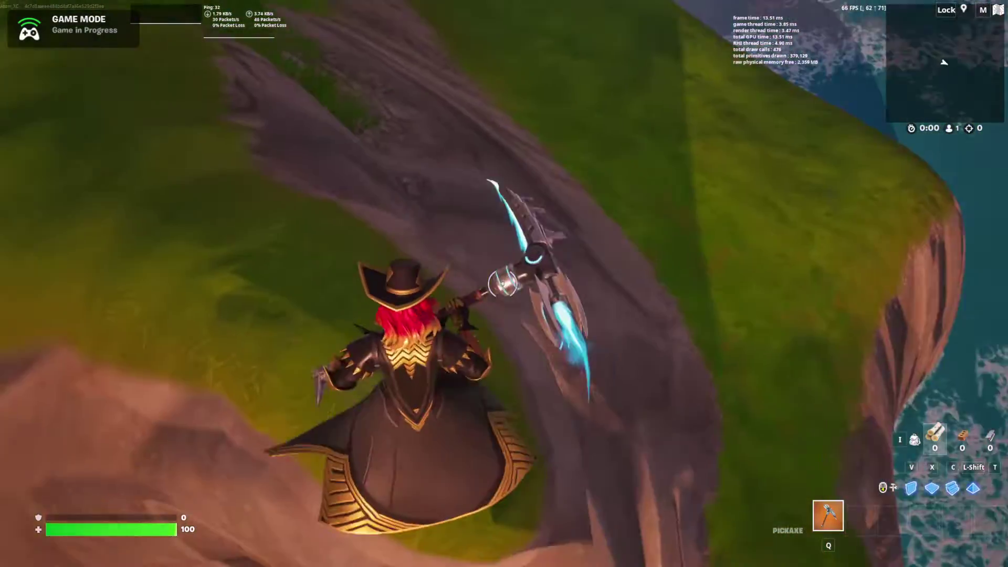
key(w)
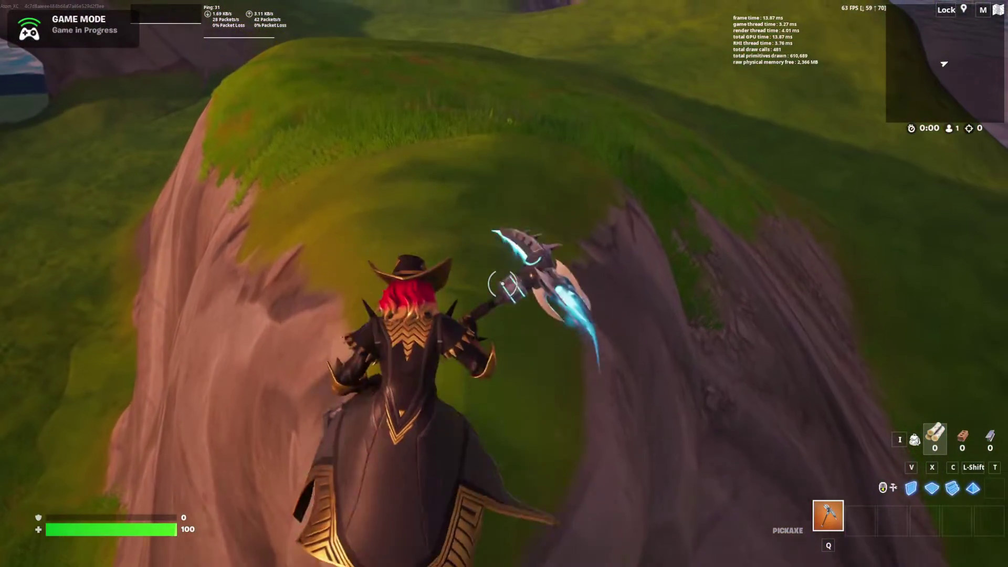
key(w)
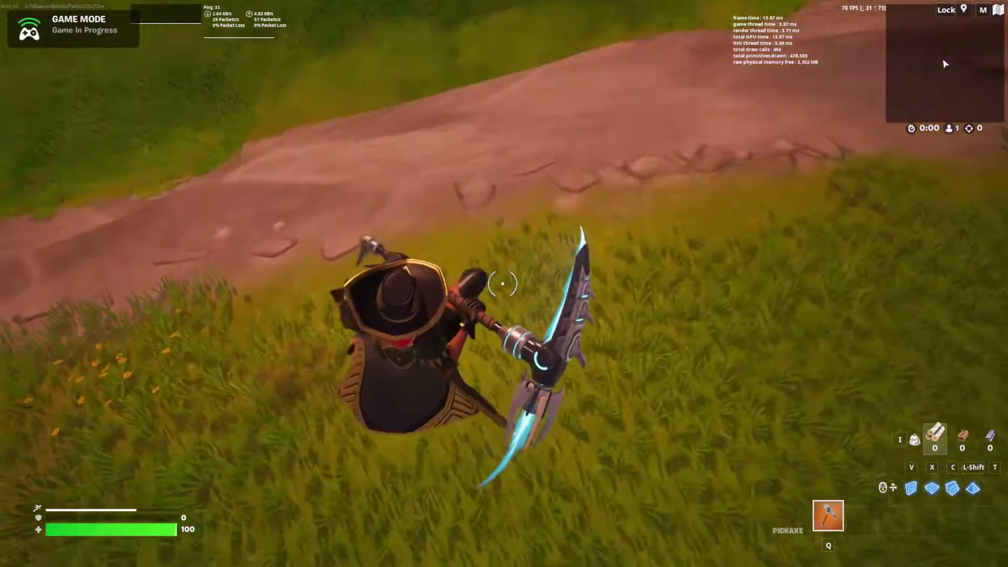
Step: Roam the grassland around the hill to examine the cave opening and rock horn from ground level and from a distance
key(w)
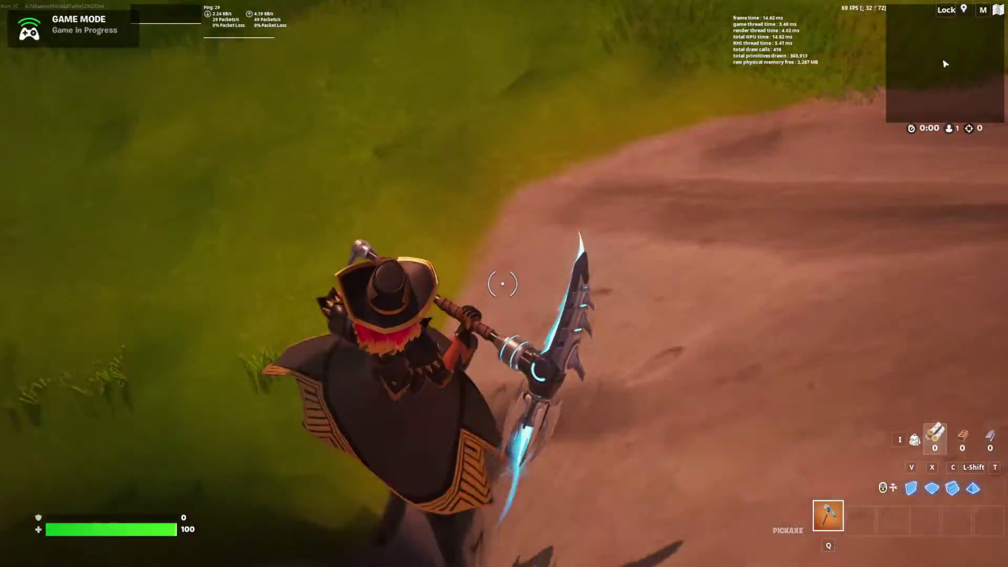
key(w)
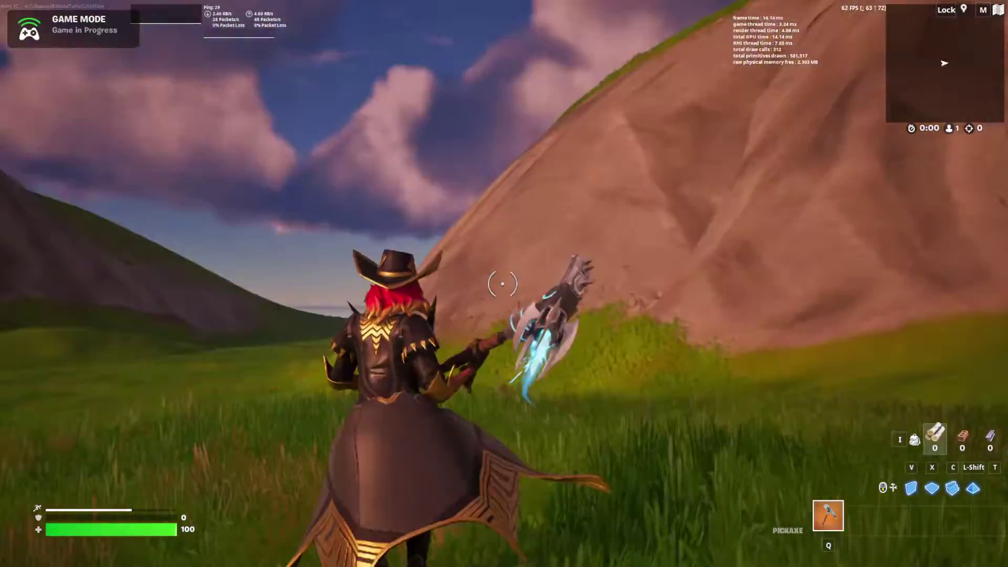
key(s)
key(space)
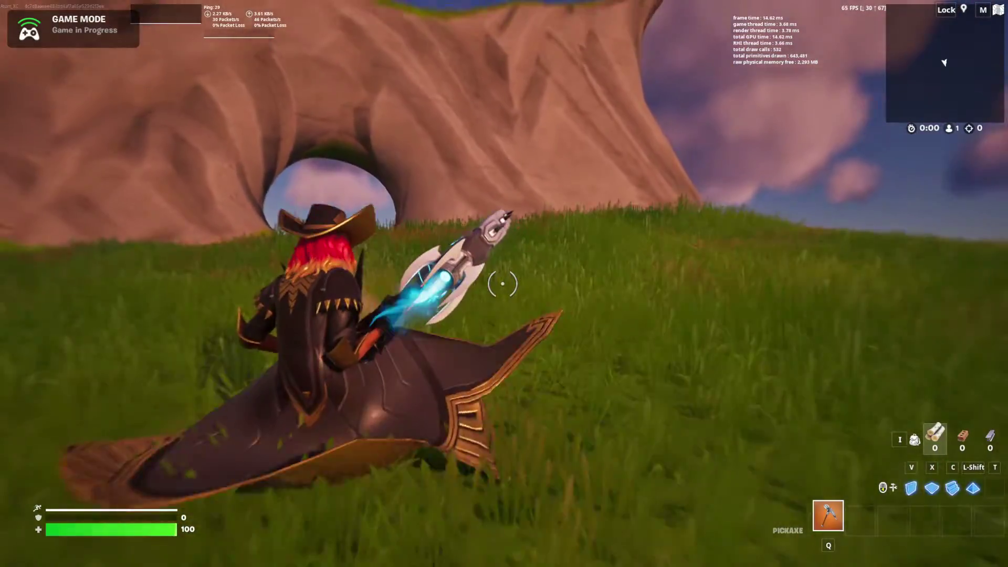
key(w)
key(ctrl)
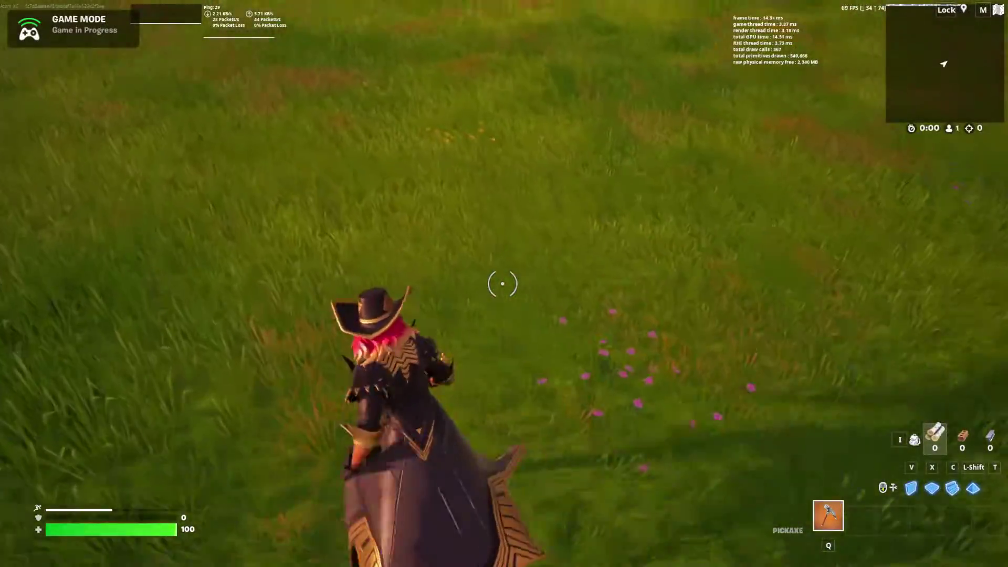
key(w)
key(space)
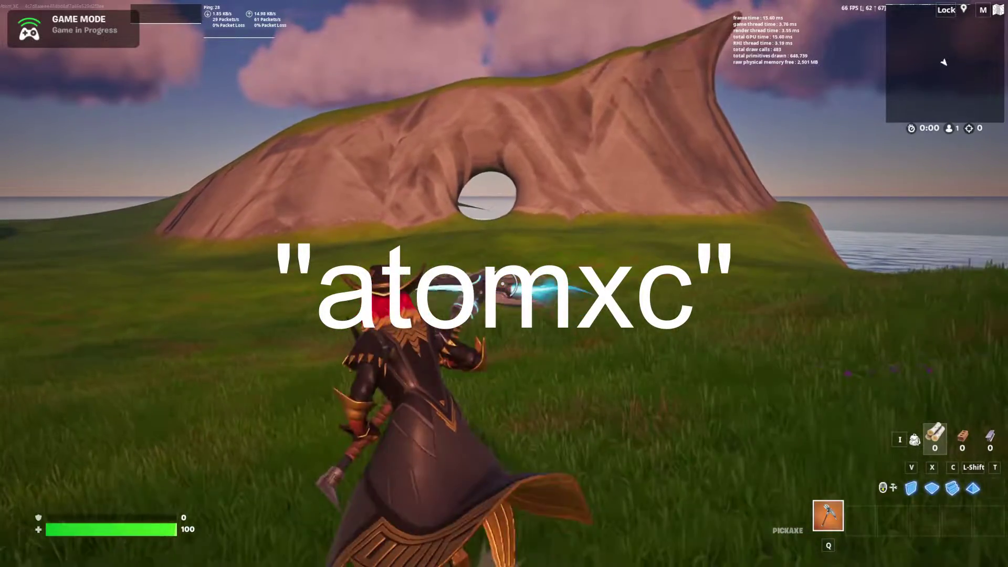
key(w)
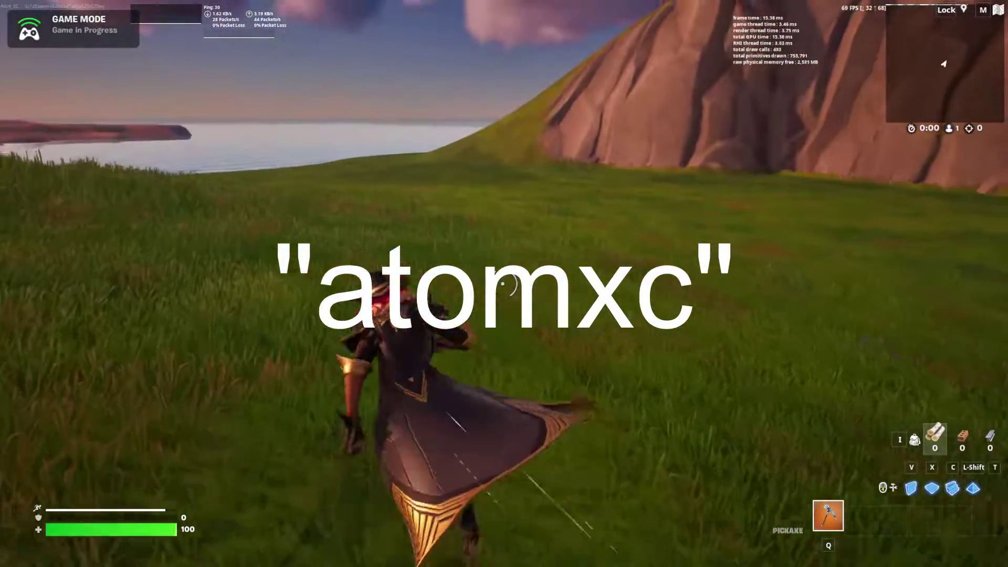
key(w)
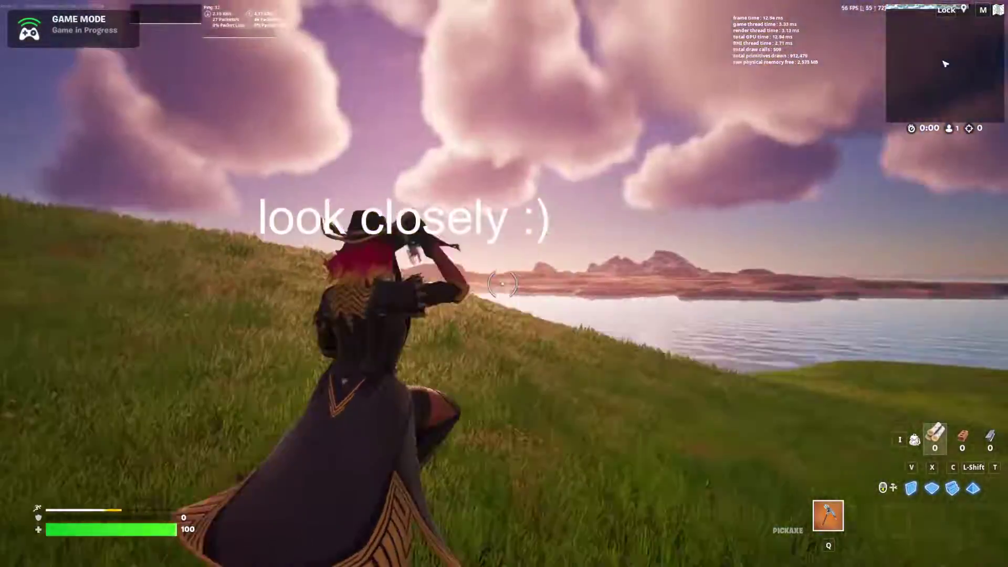